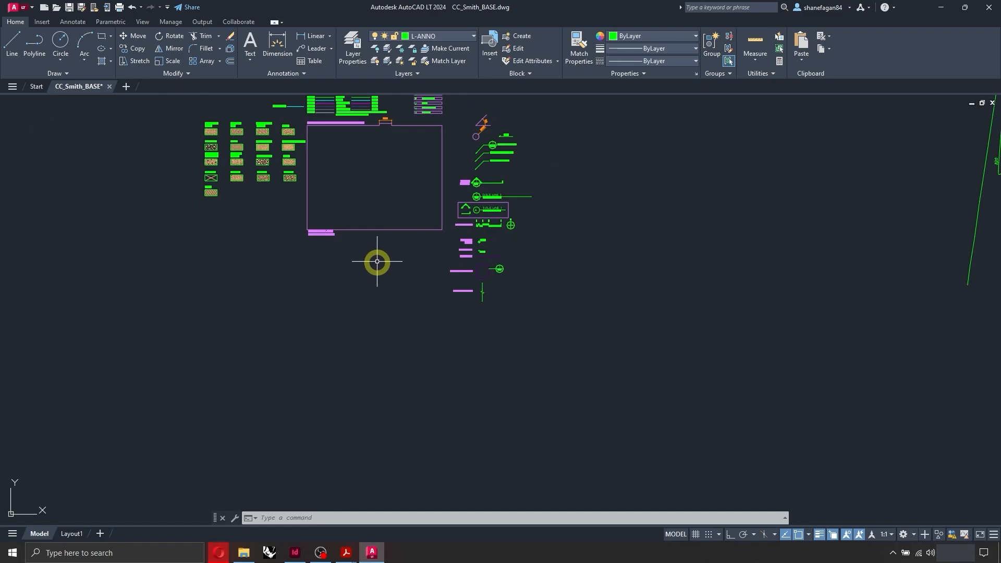
{"action": "scroll", "coordinate": [378, 259], "scroll_direction": "down", "scroll_amount": 3}
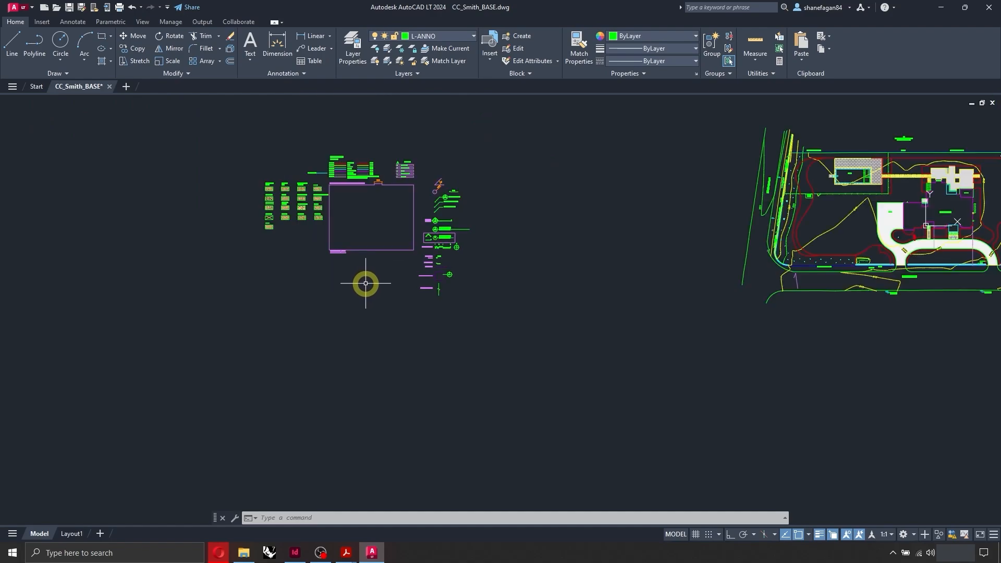
{"action": "scroll", "coordinate": [755, 232], "scroll_direction": "up", "scroll_amount": 1}
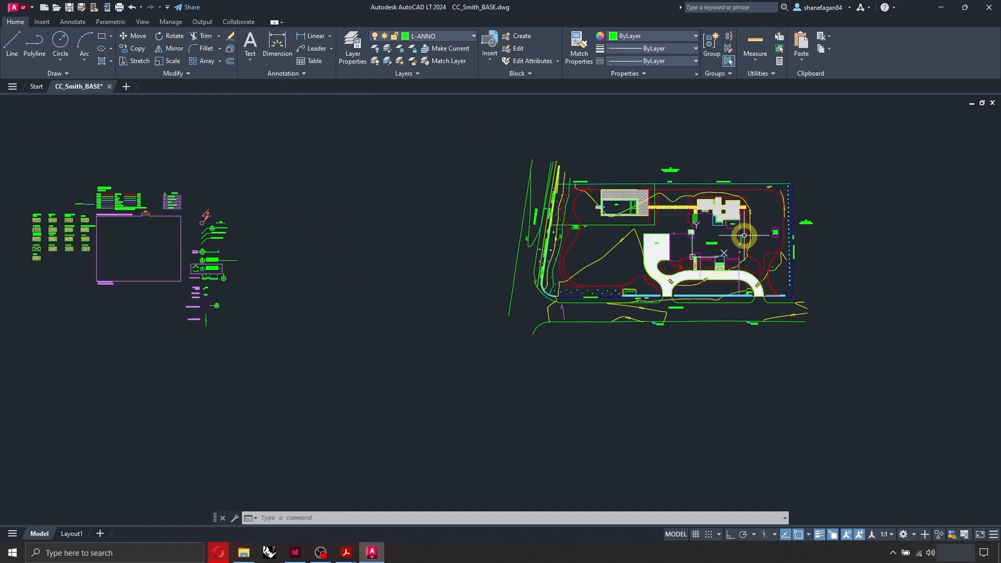
{"action": "middle_click_drag", "start_coordinate": [768, 126], "coordinate": [600, 244]}
{"action": "scroll", "coordinate": [490, 214], "scroll_direction": "up", "scroll_amount": 1}
{"action": "scroll", "coordinate": [490, 213], "scroll_direction": "up", "scroll_amount": 1}
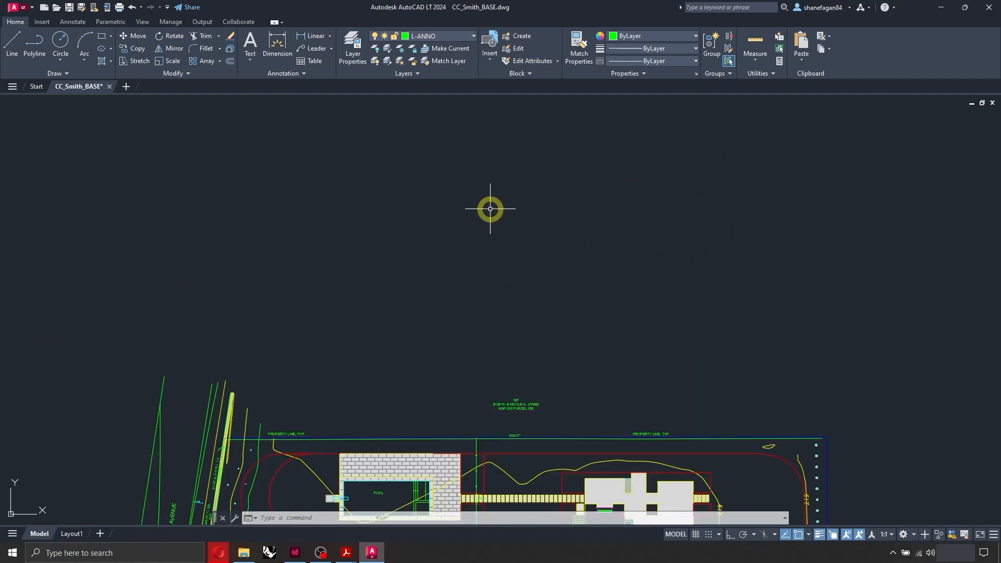
{"action": "type", "text": "dt"}
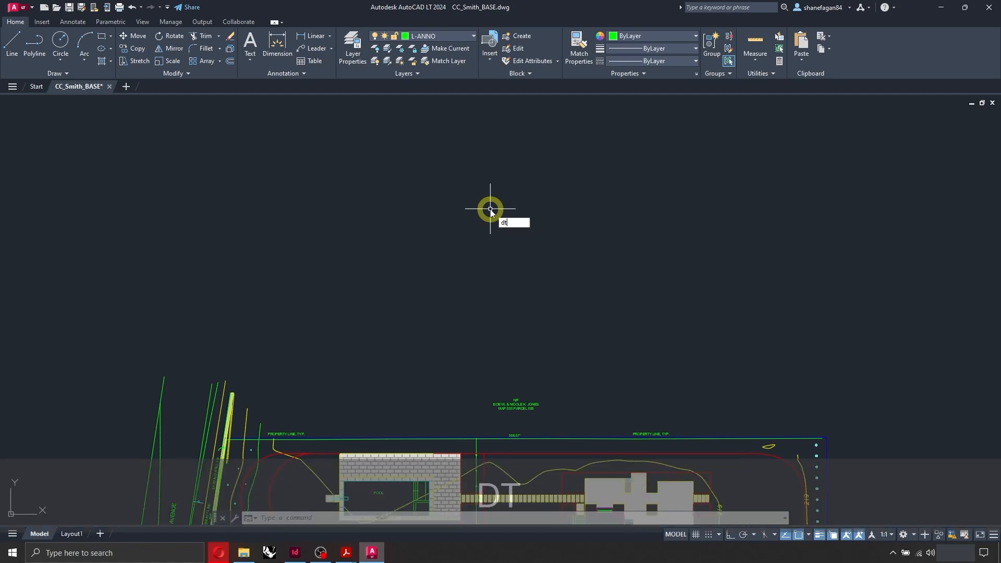
{"action": "key", "text": "space"}
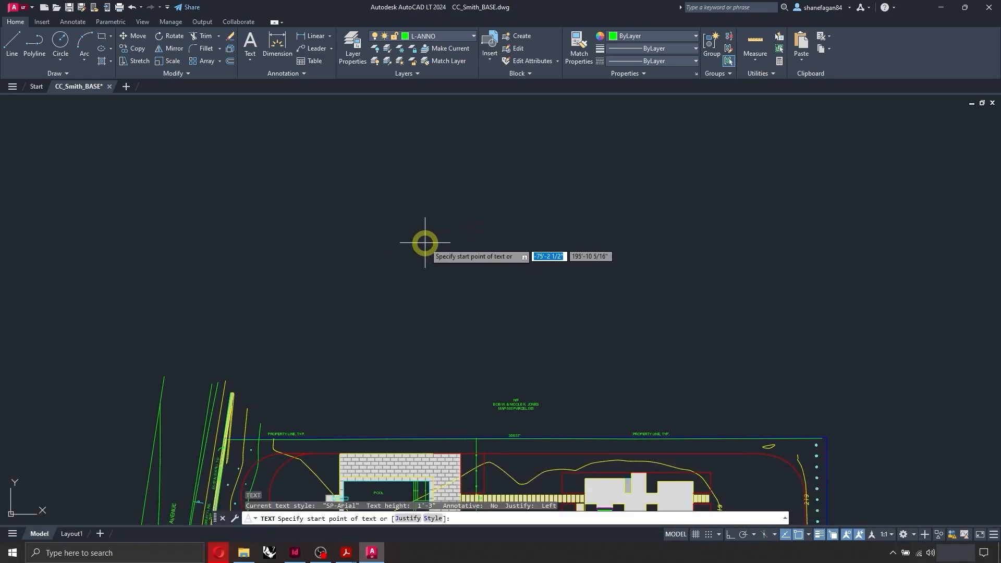
{"action": "left_click", "coordinate": [425, 241]}
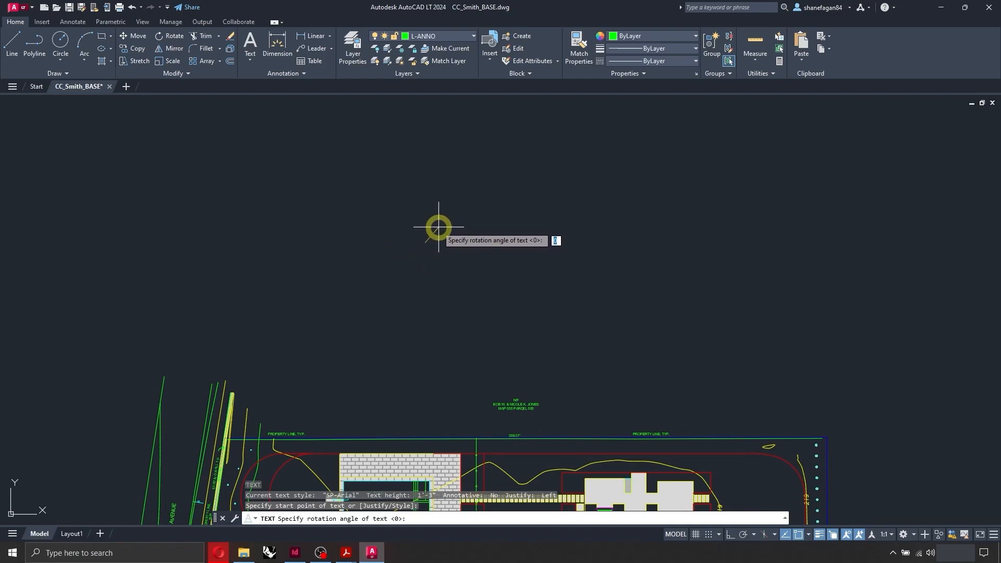
{"action": "key", "text": "Escape"}
{"action": "key", "text": "Escape"}
{"action": "key", "text": "Escape"}
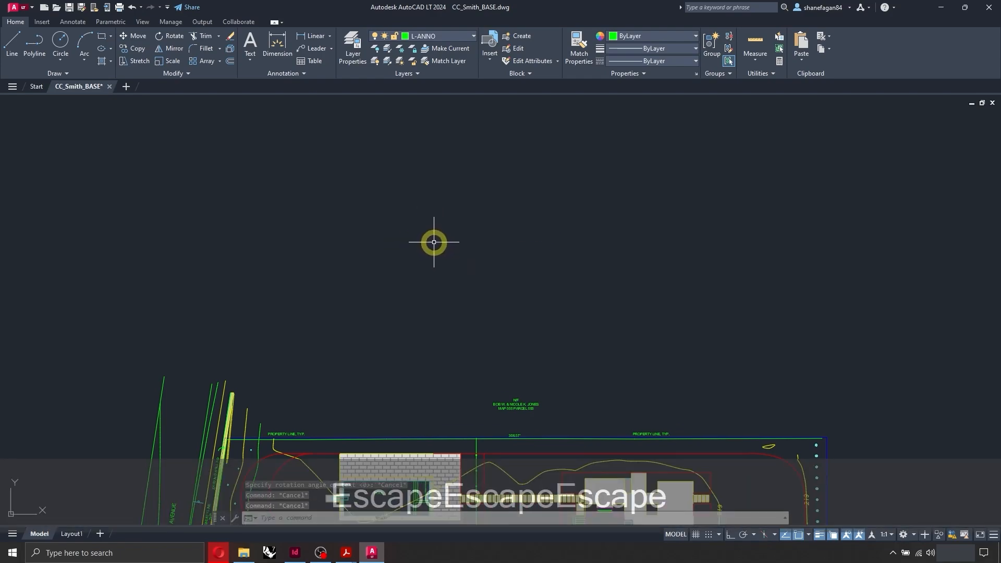
- Place unrotated single-line text TEST in the empty area above the site plan and TEST02 up and to the right of it
{"action": "type", "text": "dt"}
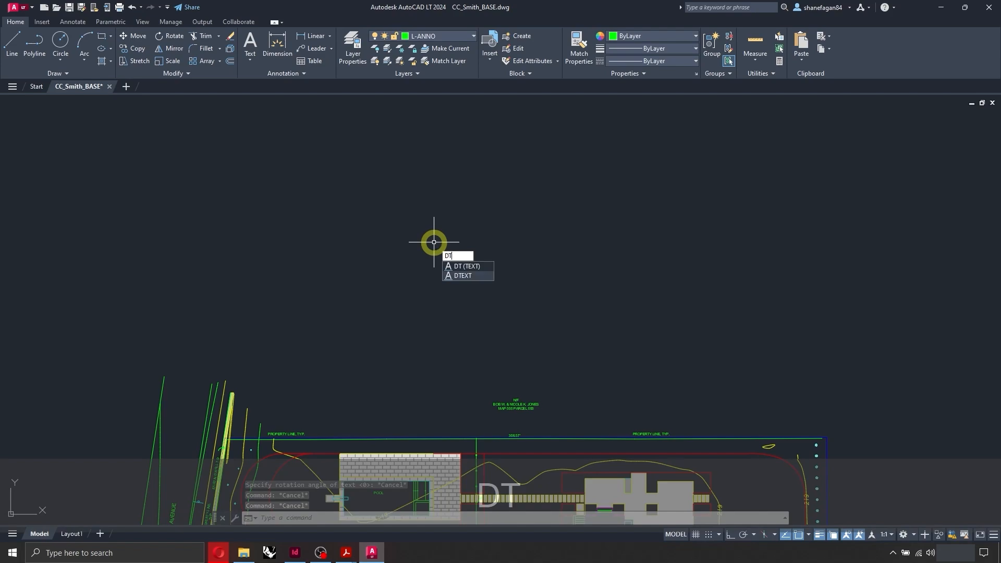
{"action": "key", "text": "space"}
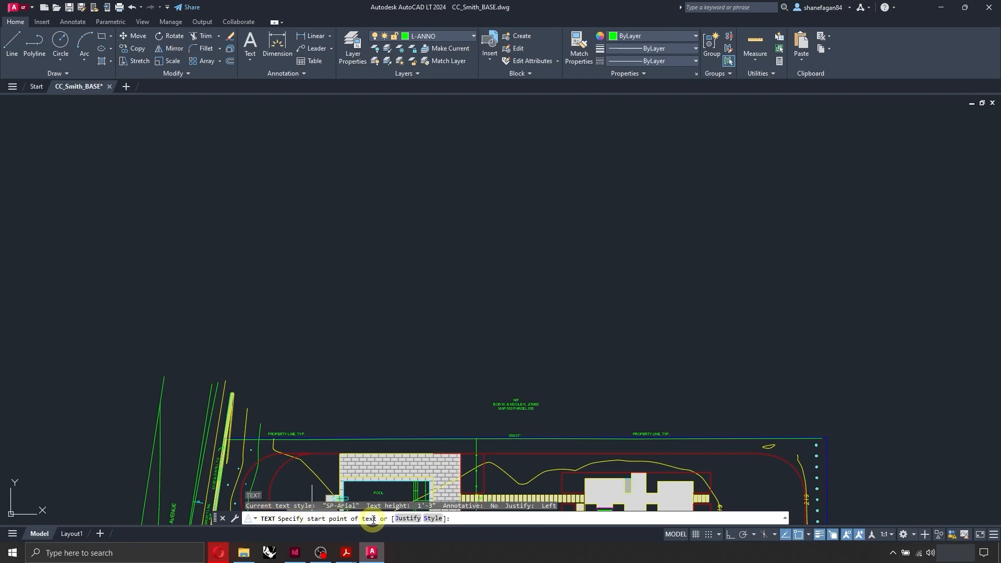
{"action": "left_click", "coordinate": [363, 253]}
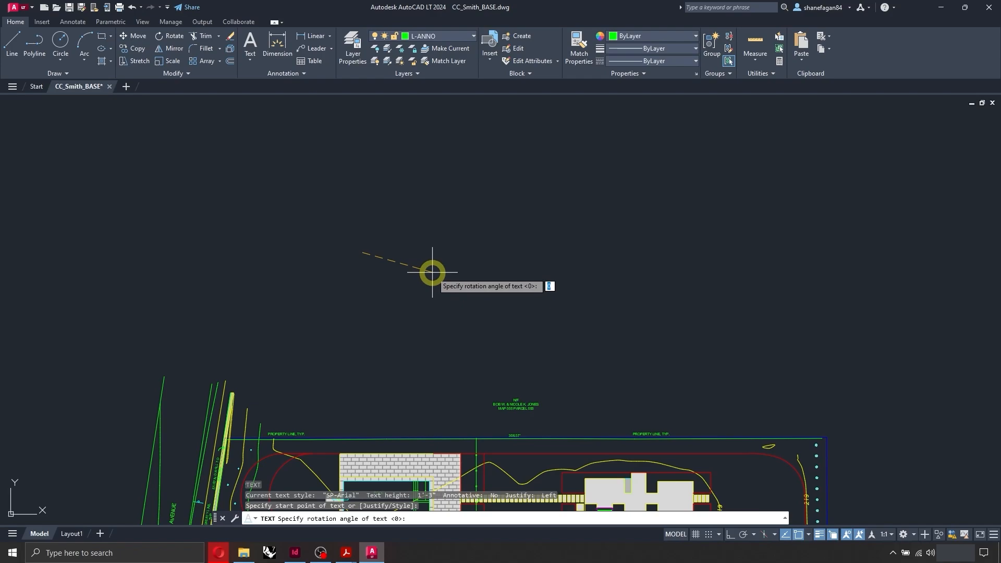
{"action": "key", "text": "Return"}
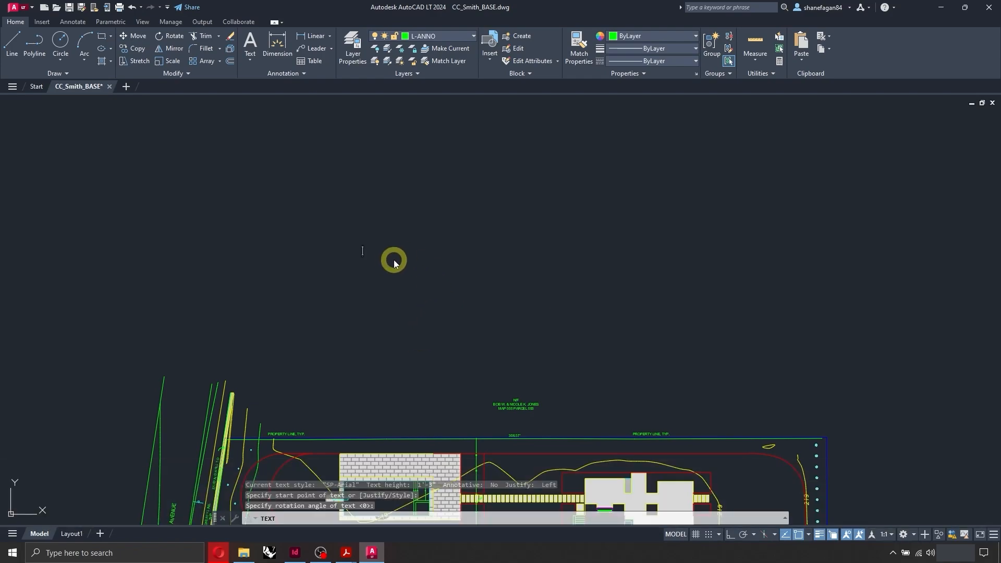
{"action": "scroll", "coordinate": [375, 248], "scroll_direction": "up", "scroll_amount": 5}
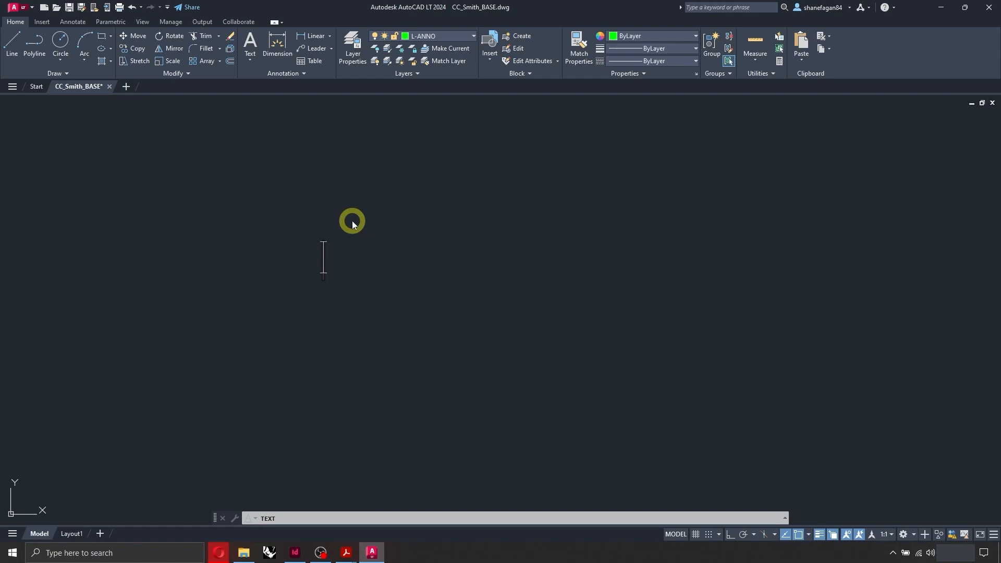
{"action": "key", "text": "Caps_Lock"}
{"action": "type", "text": "TEST"}
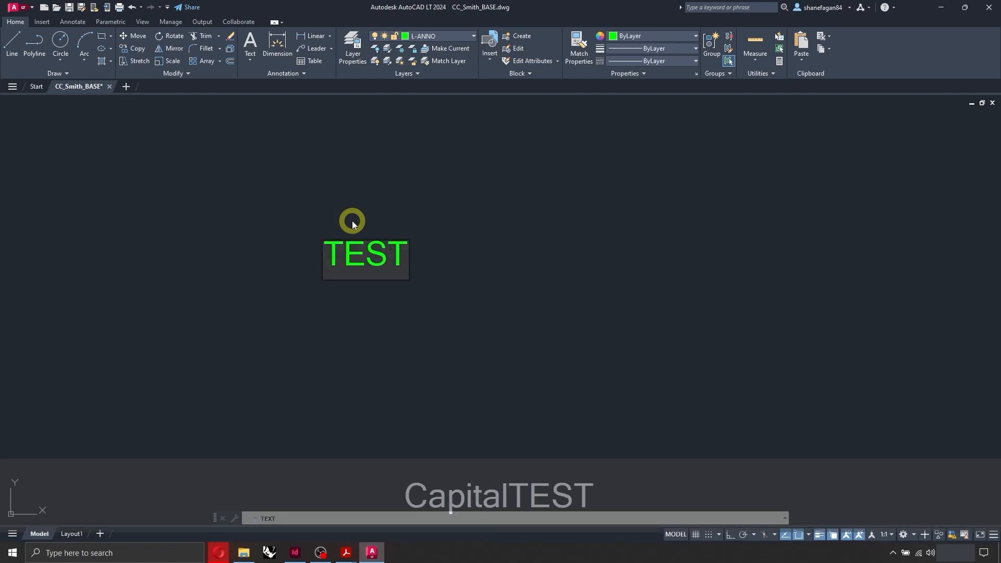
{"action": "left_click", "coordinate": [461, 222]}
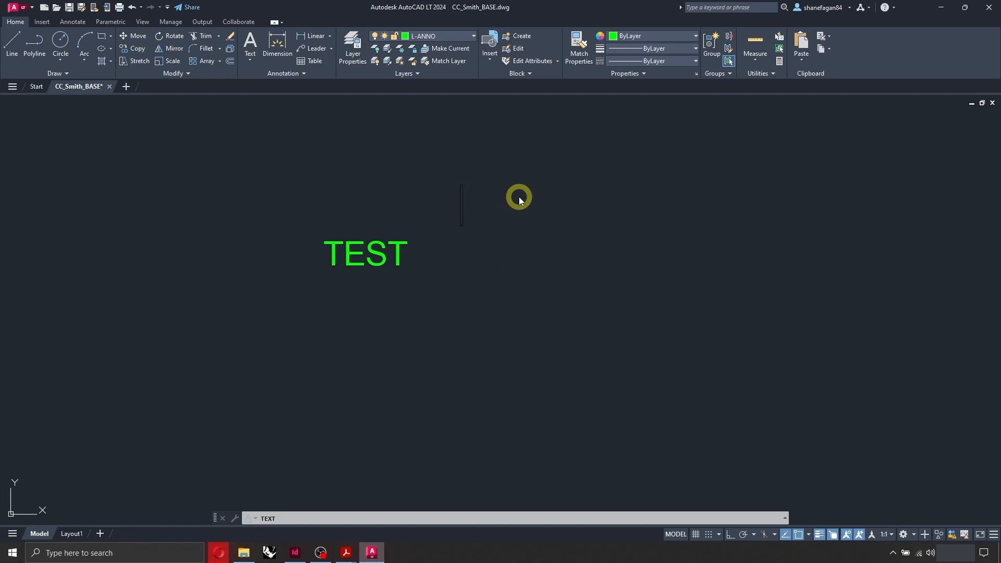
{"action": "type", "text": "TEST02"}
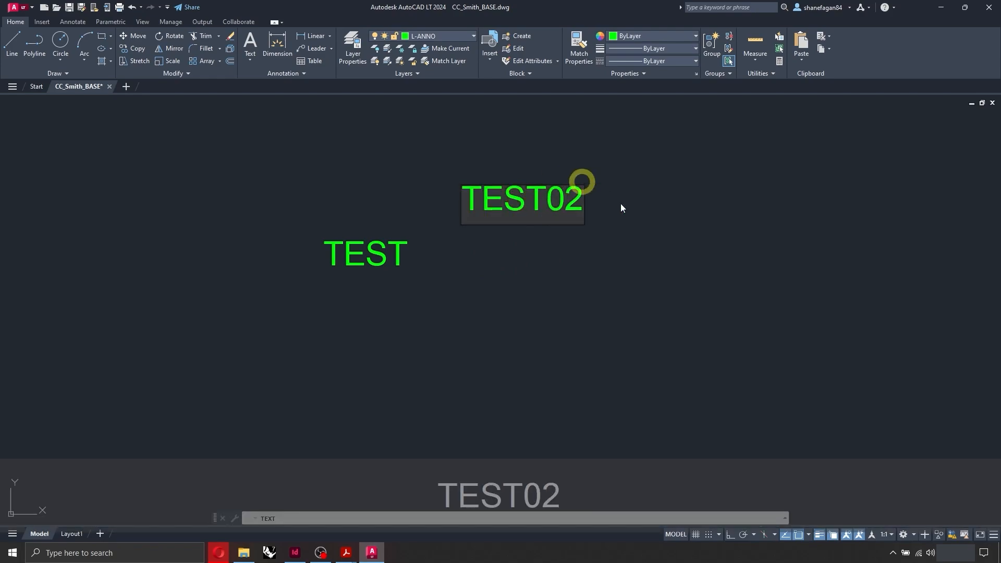
- Add the text TEST03 below and to the right of TEST02, with TEST04 on the line directly beneath it, and finish the Text command
{"action": "left_click", "coordinate": [782, 368]}
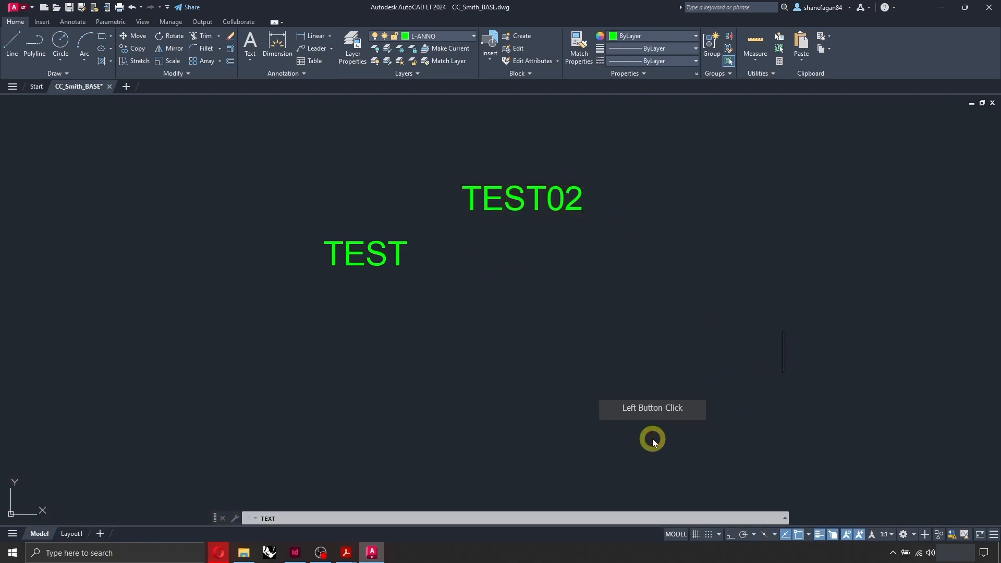
{"action": "type", "text": "TEST"}
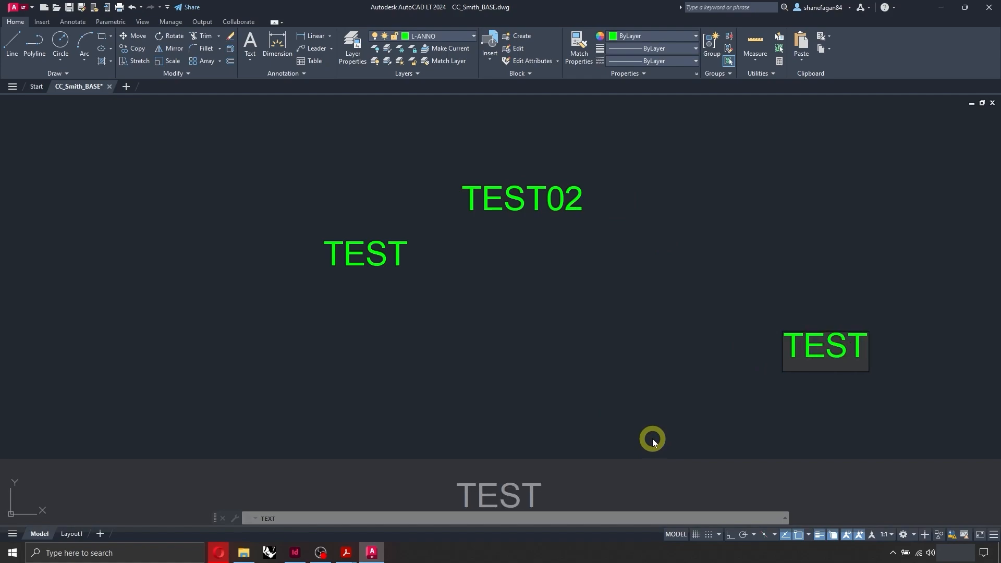
{"action": "type", "text": "04"}
{"action": "key", "text": "BackSpace"}
{"action": "type", "text": "3"}
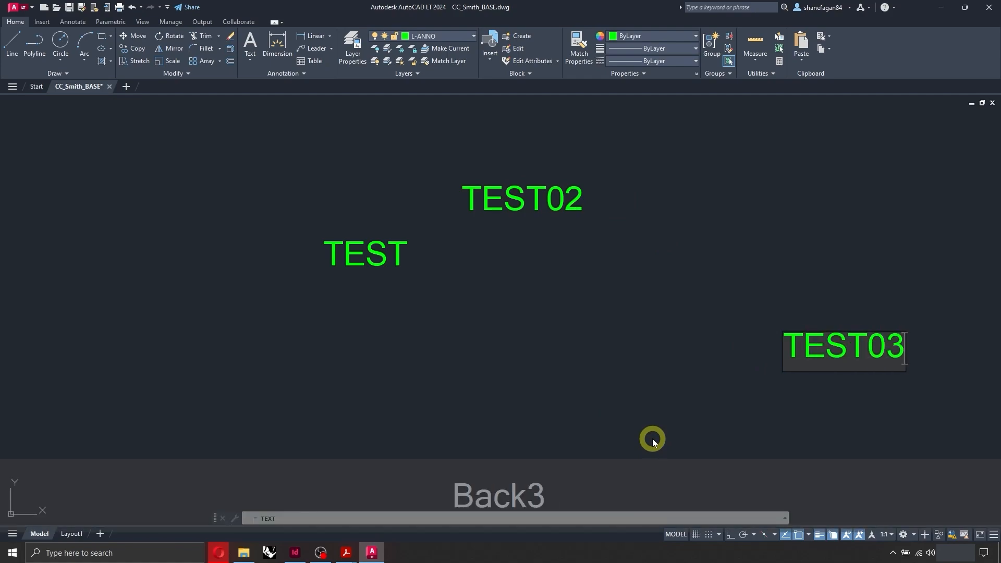
{"action": "key", "text": "Return"}
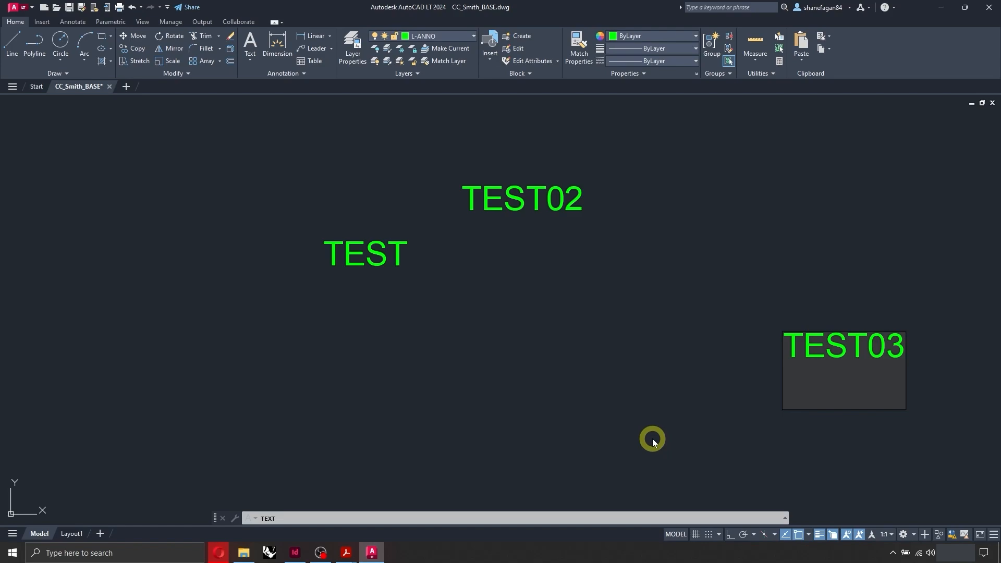
{"action": "type", "text": "TEST04"}
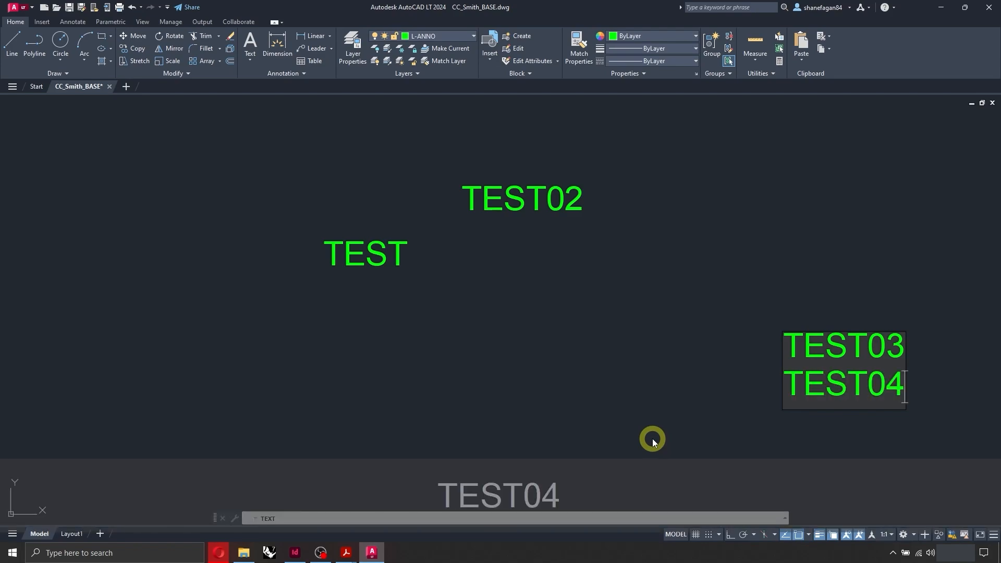
{"action": "left_click", "coordinate": [634, 410]}
{"action": "key", "text": "Escape"}
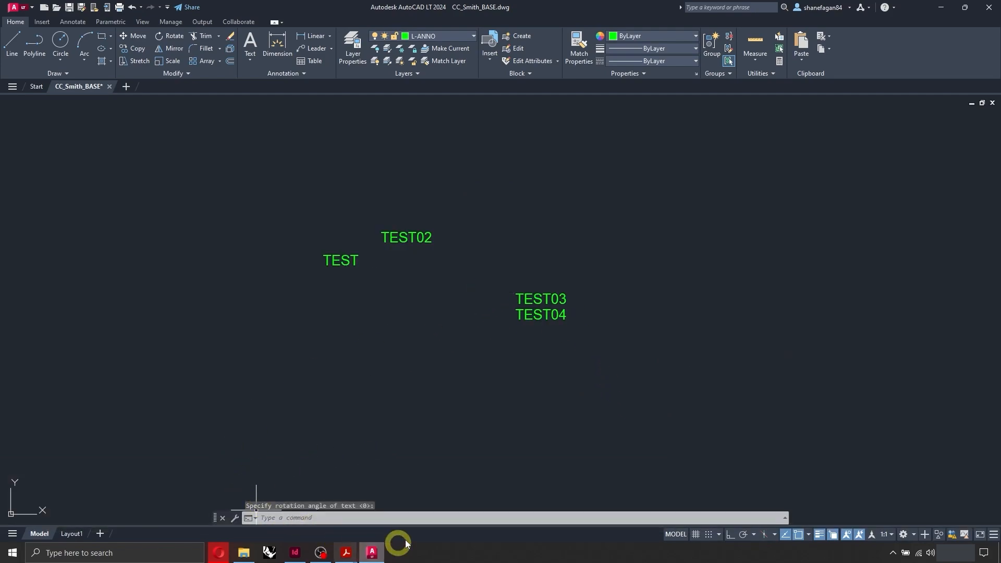
- Move the TEST04 line straight down by about 2'-2" using its grip, constrained to the vertical, and clear the selection
{"action": "left_click", "coordinate": [540, 307]}
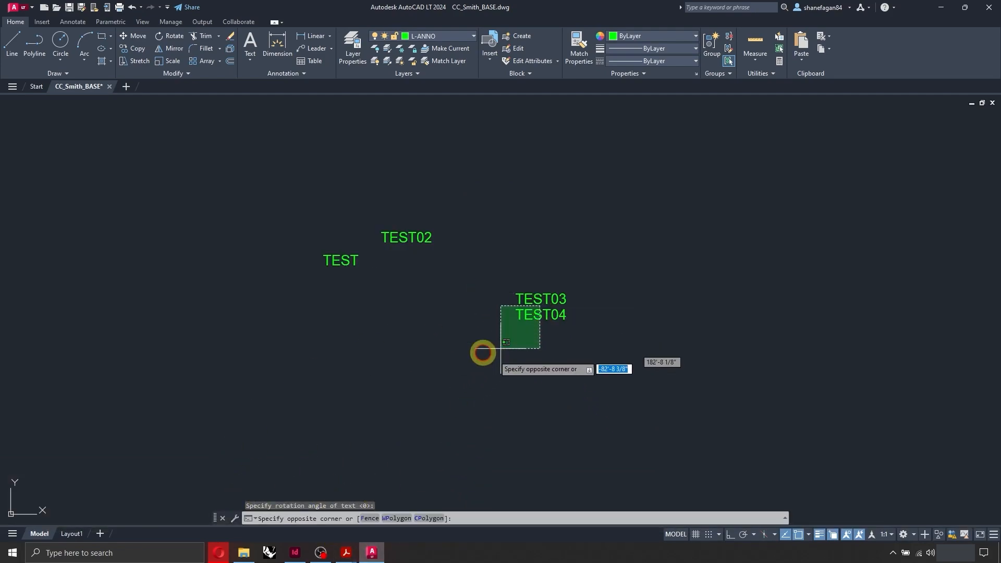
{"action": "left_click", "coordinate": [509, 354]}
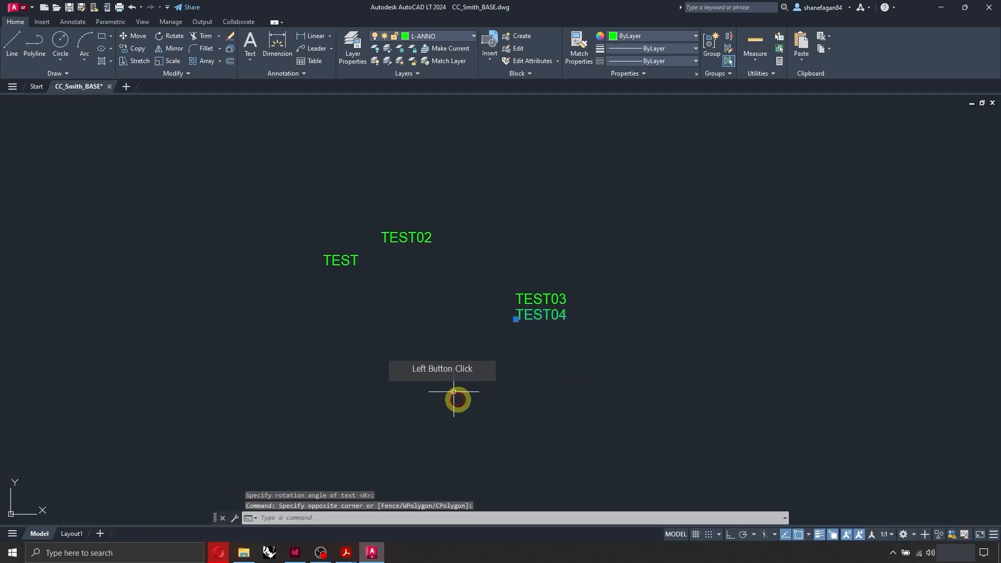
{"action": "left_click", "coordinate": [515, 318]}
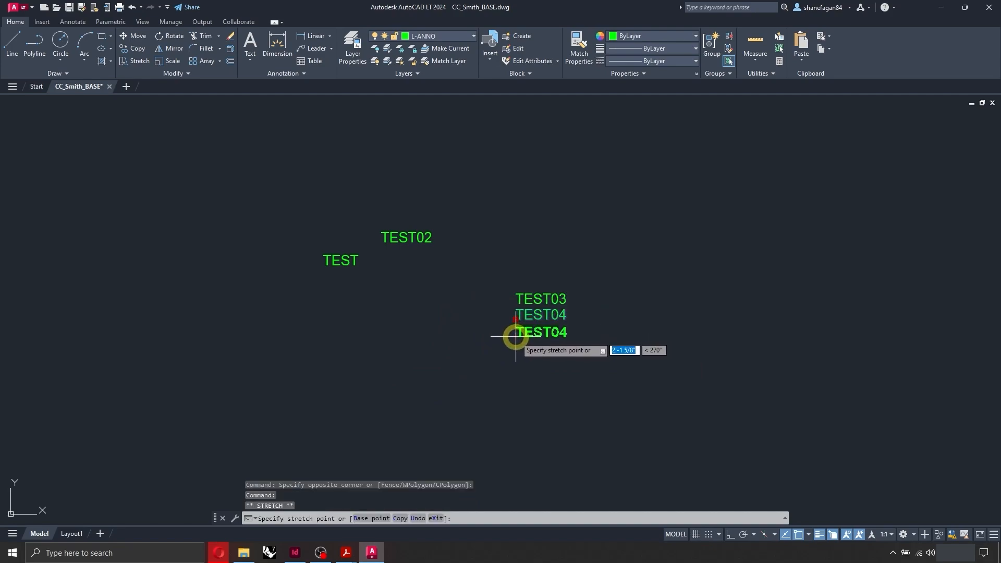
{"action": "left_click", "coordinate": [514, 336], "text": "shift"}
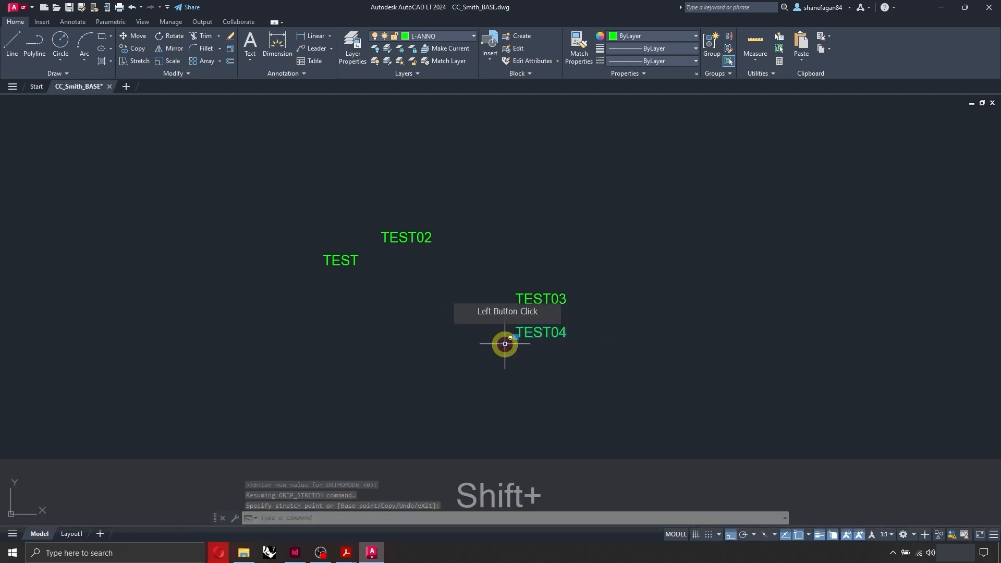
{"action": "key", "text": "shift+Escape"}
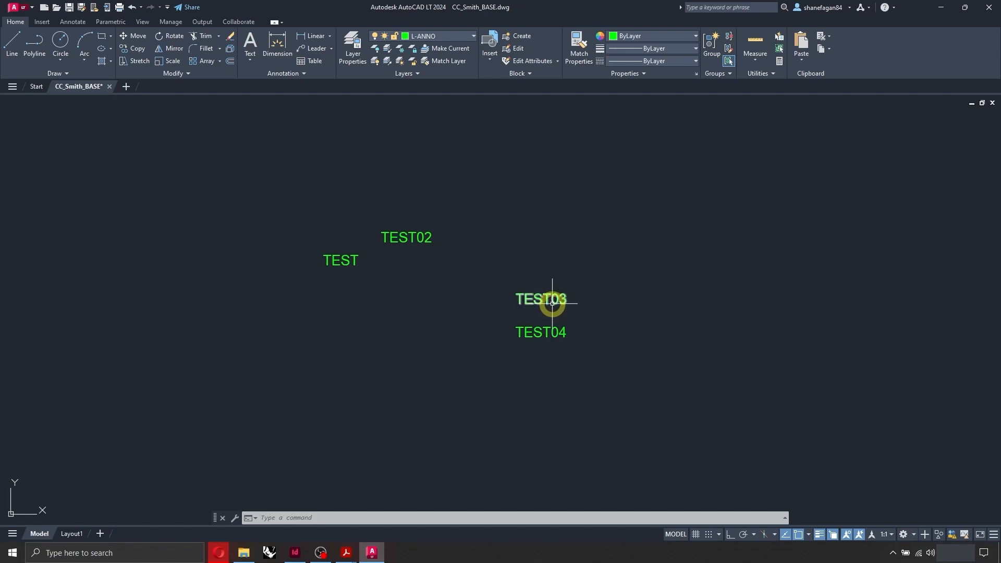
- Select TEST04 and TEST03 one after the other to check that they are separate text objects, and deselect them
{"action": "left_click", "coordinate": [525, 327]}
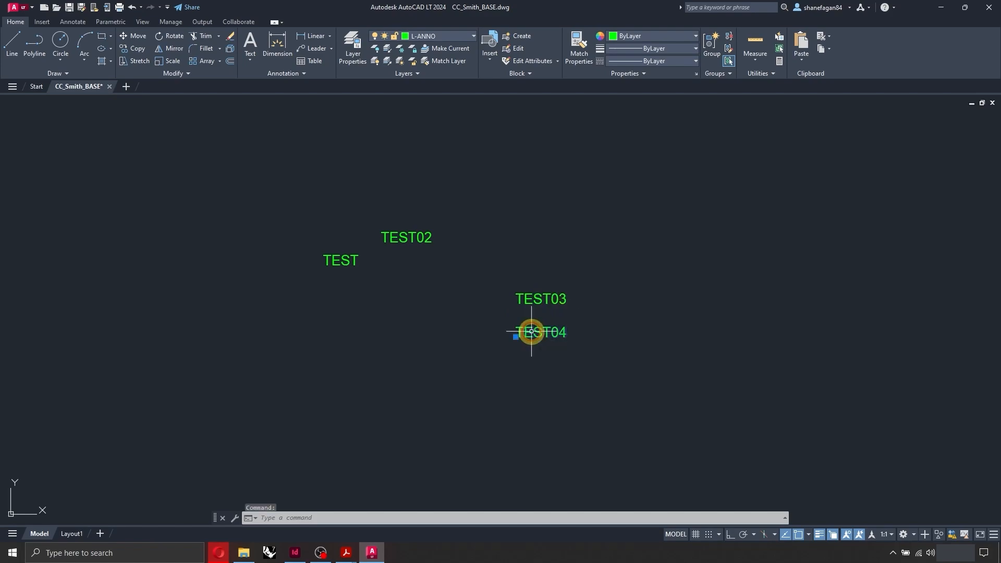
{"action": "left_click", "coordinate": [529, 299]}
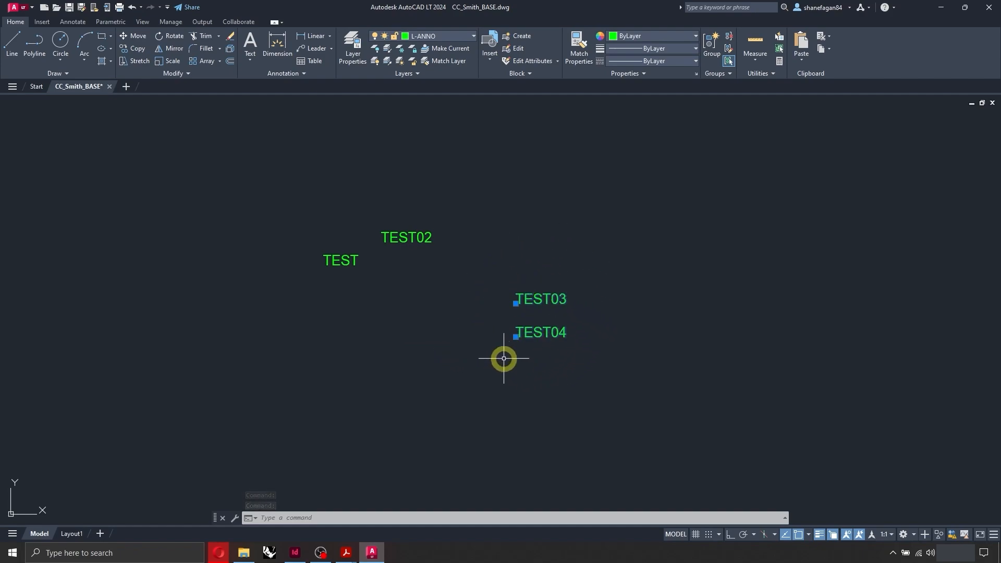
{"action": "key", "text": "Escape"}
- Select all four texts, move TEST and TEST02 down by their grips until they sit roughly level, and clear the selection
{"action": "left_click", "coordinate": [341, 260]}
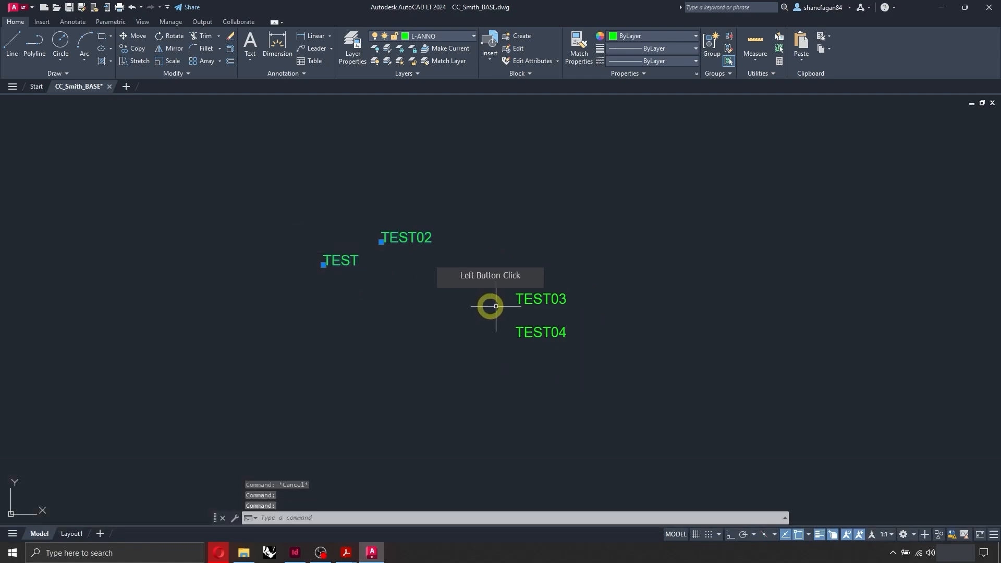
{"action": "left_click", "coordinate": [532, 334]}
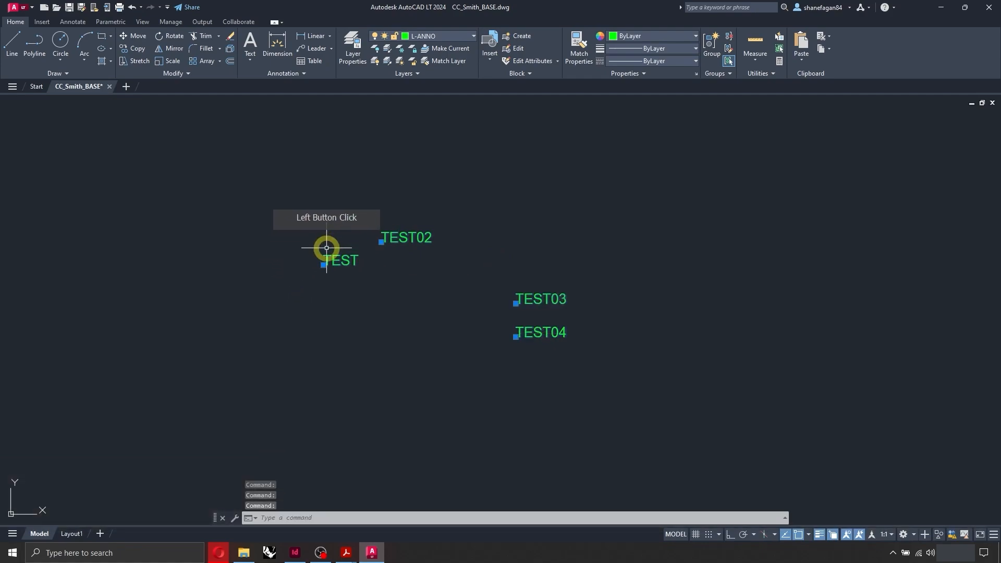
{"action": "left_click", "coordinate": [320, 265]}
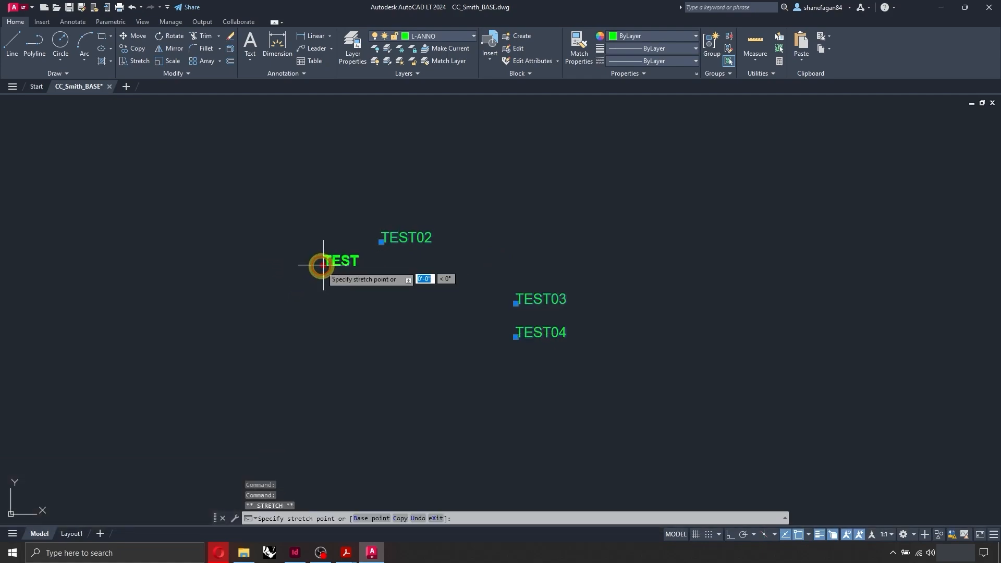
{"action": "left_click", "coordinate": [313, 284]}
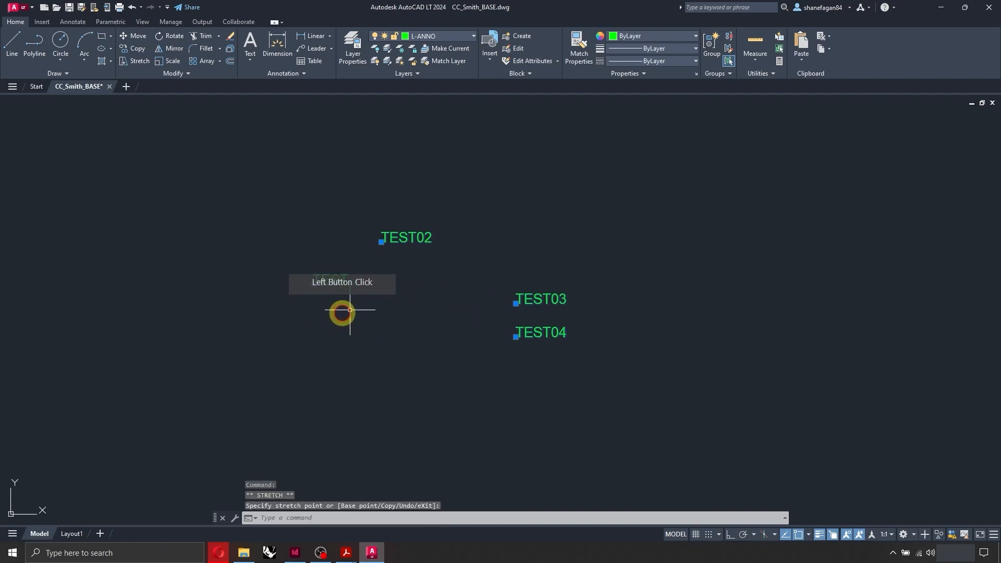
{"action": "left_click", "coordinate": [381, 242]}
{"action": "left_click", "coordinate": [392, 286]}
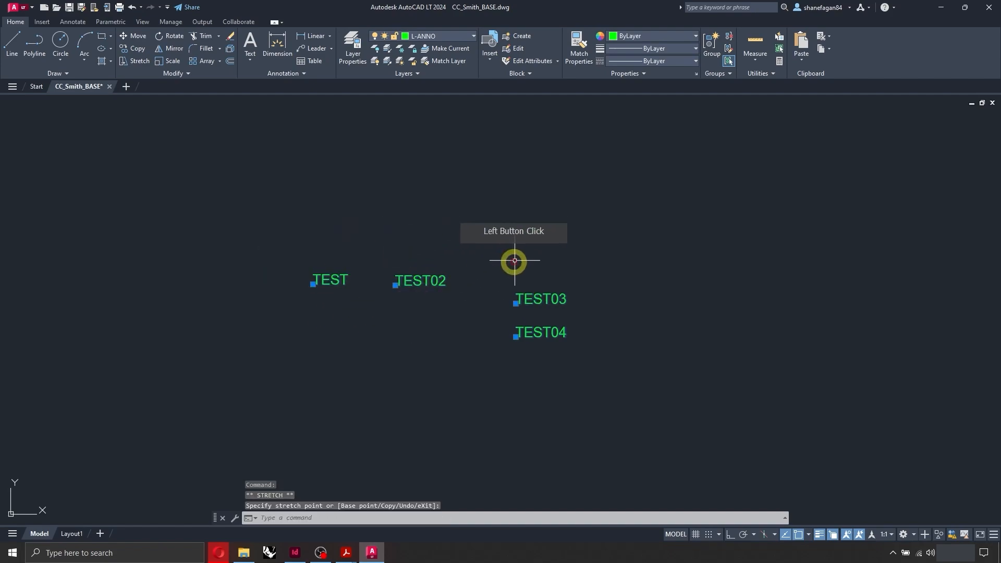
{"action": "scroll", "coordinate": [515, 245], "scroll_direction": "down", "scroll_amount": 10}
{"action": "scroll", "coordinate": [506, 248], "scroll_direction": "up", "scroll_amount": 3}
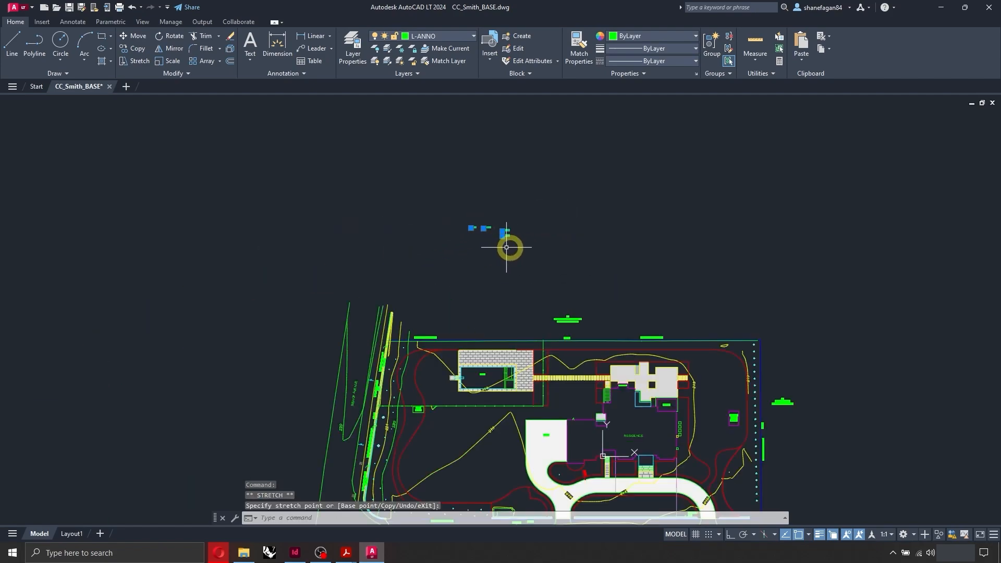
{"action": "left_click", "coordinate": [472, 228]}
{"action": "scroll", "coordinate": [823, 422], "scroll_direction": "up", "scroll_amount": 6}
{"action": "scroll", "coordinate": [822, 423], "scroll_direction": "down", "scroll_amount": 6}
{"action": "key", "text": "Escape"}
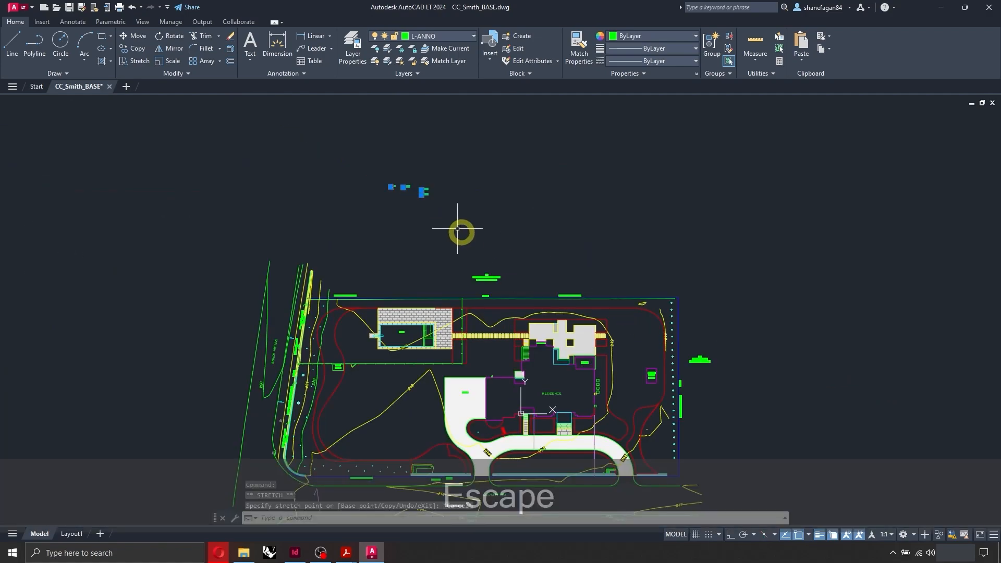
- Select all four TEST texts and open their object properties
{"action": "scroll", "coordinate": [405, 174], "scroll_direction": "up", "scroll_amount": 8}
{"action": "left_click", "coordinate": [148, 333]}
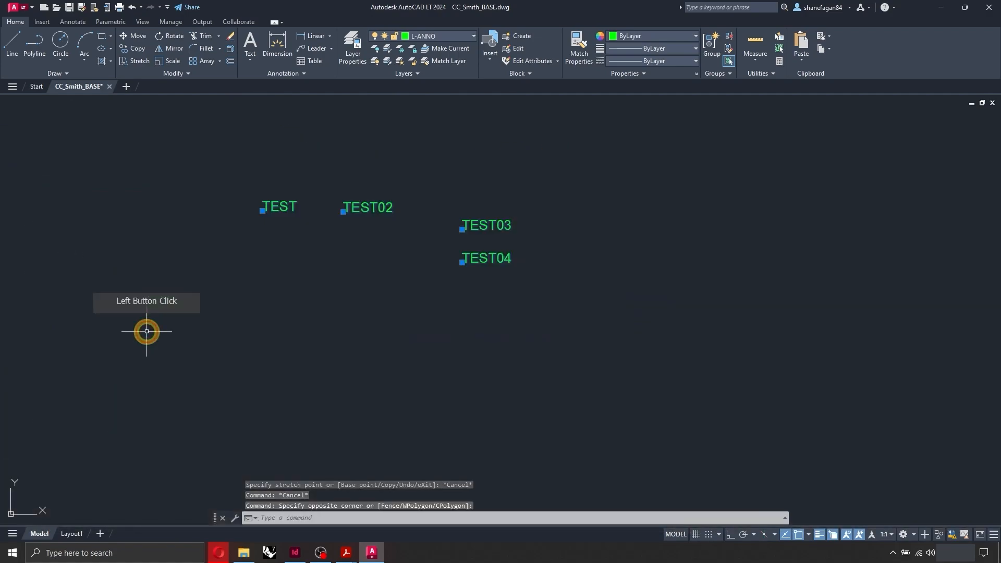
{"action": "left_click", "coordinate": [384, 329]}
{"action": "right_click", "coordinate": [384, 329]}
{"action": "left_click", "coordinate": [413, 311]}
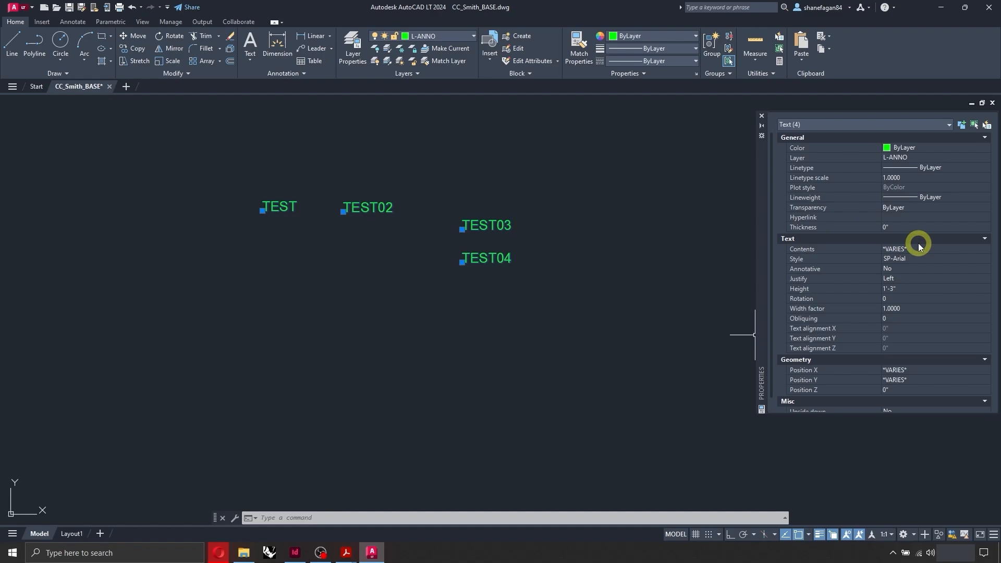
- Select only TEST04 and examine its Contents property without changing it, and clear the selection
{"action": "key", "text": "Escape"}
{"action": "left_click", "coordinate": [487, 259]}
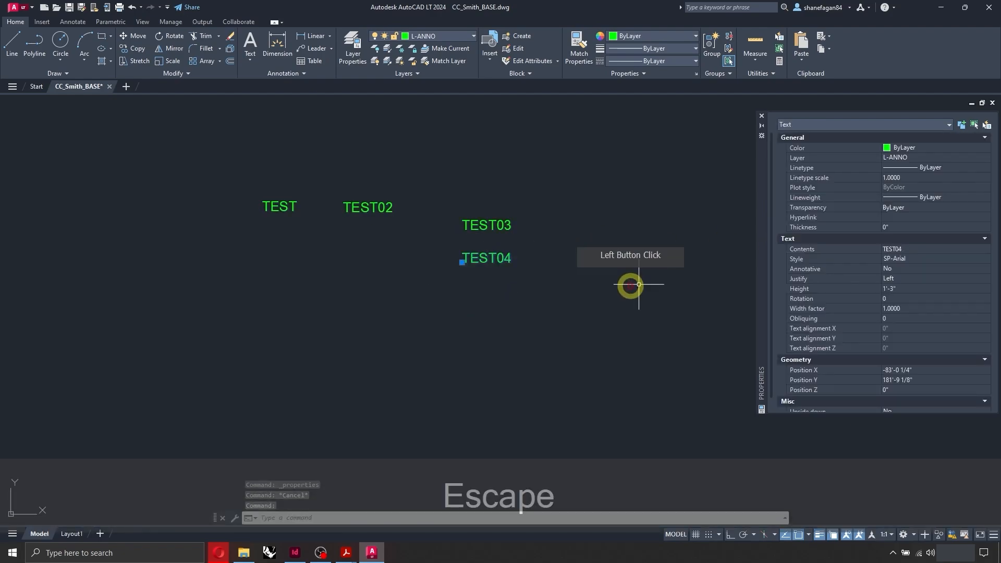
{"action": "double_click", "coordinate": [893, 249]}
{"action": "left_click_drag", "start_coordinate": [885, 249], "coordinate": [896, 271]}
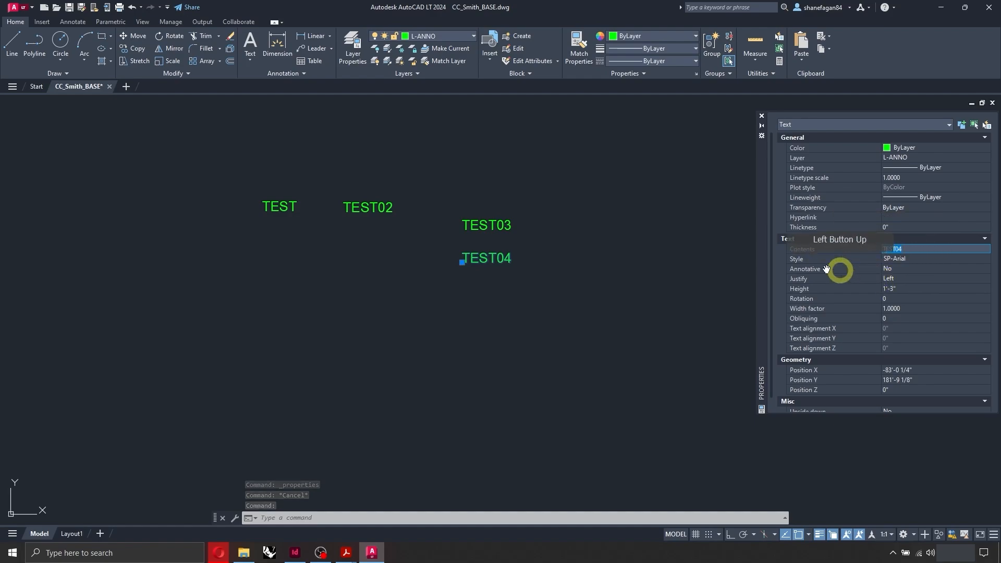
{"action": "key", "text": "Escape"}
{"action": "left_click", "coordinate": [631, 260]}
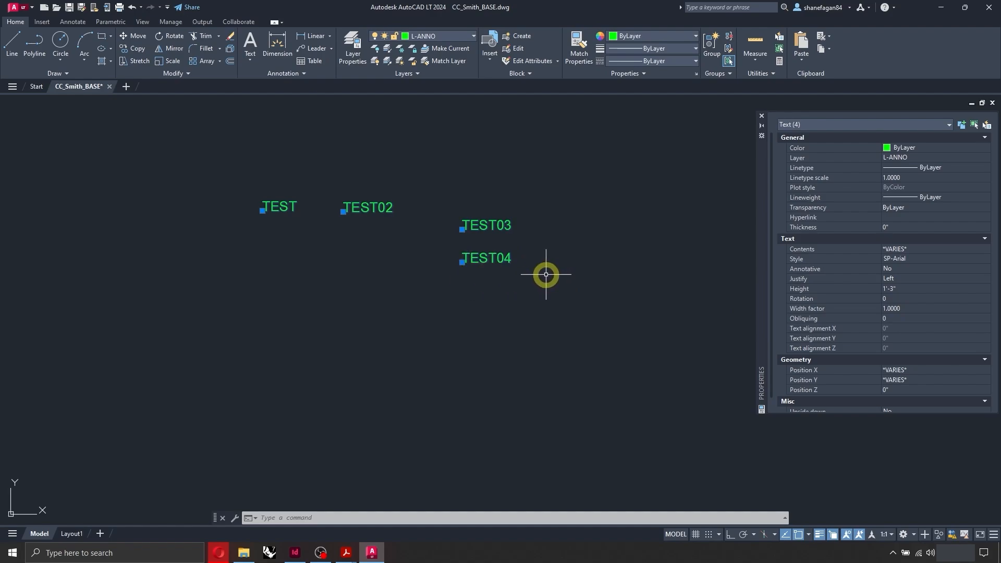
- Try a width factor of 0.8 on the TEST04 text and undo the change
{"action": "key", "text": "Escape"}
{"action": "left_click", "coordinate": [495, 259]}
{"action": "left_click", "coordinate": [444, 293]}
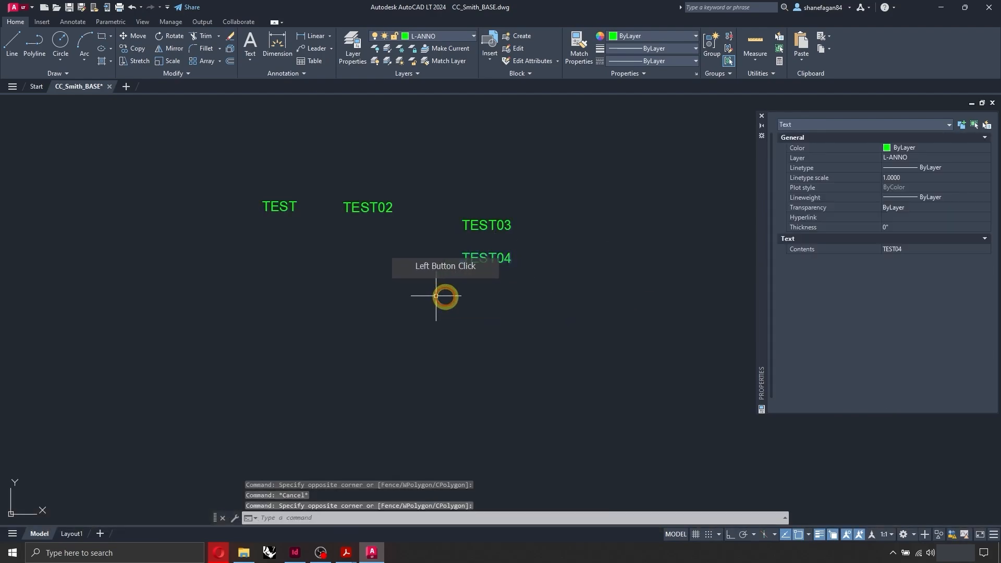
{"action": "left_click", "coordinate": [911, 309]}
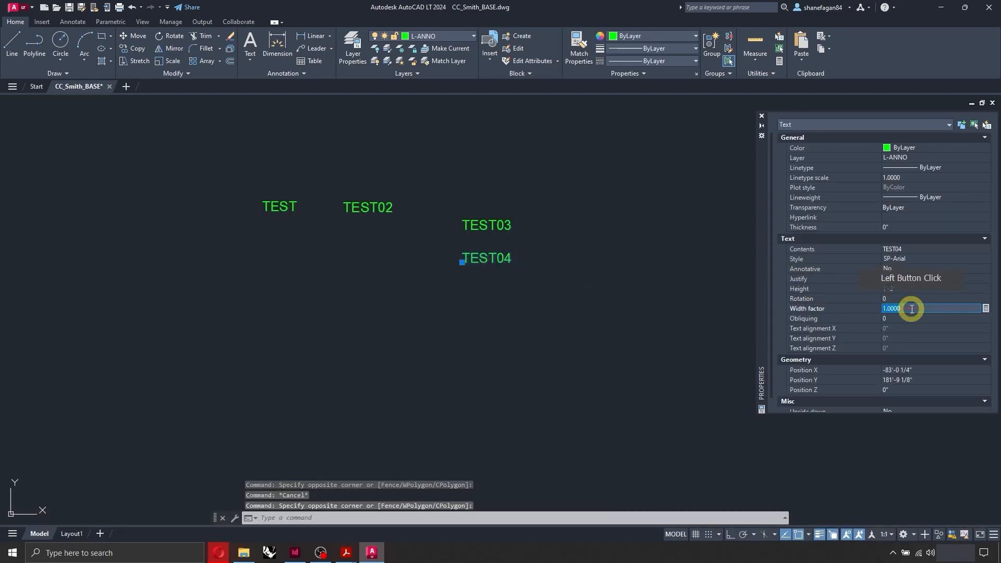
{"action": "type", "text": ".8"}
{"action": "key", "text": "Return"}
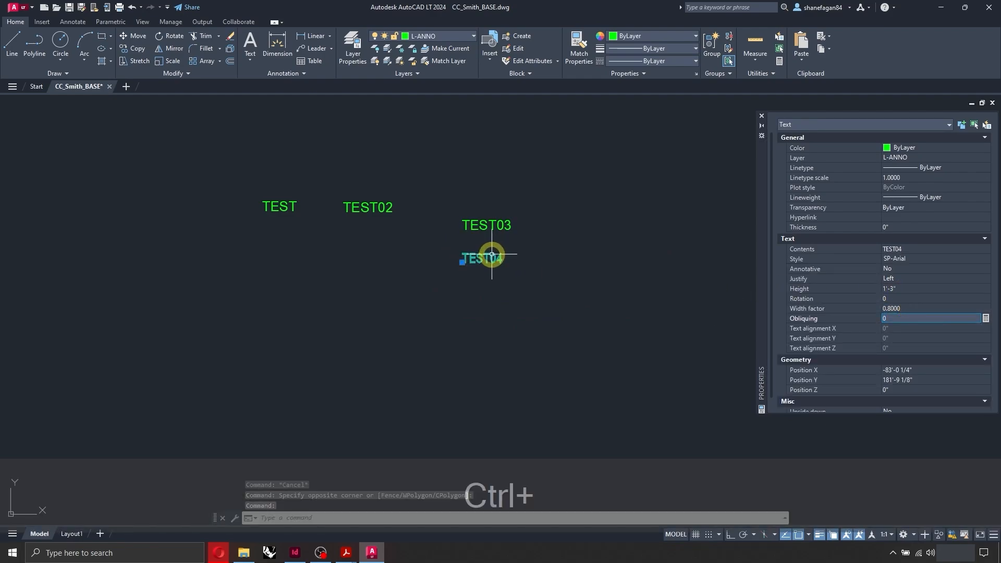
{"action": "key", "text": "ctrl+z"}
- Try an obliquing angle of 15 on TEST04, reset it to 0 and clear the selection
{"action": "left_click", "coordinate": [800, 319]}
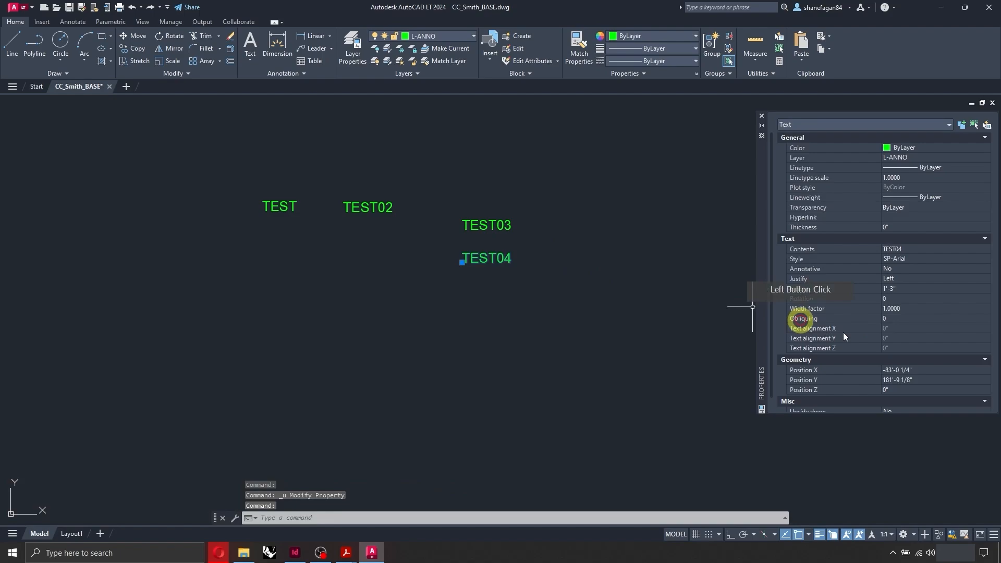
{"action": "left_click", "coordinate": [891, 316]}
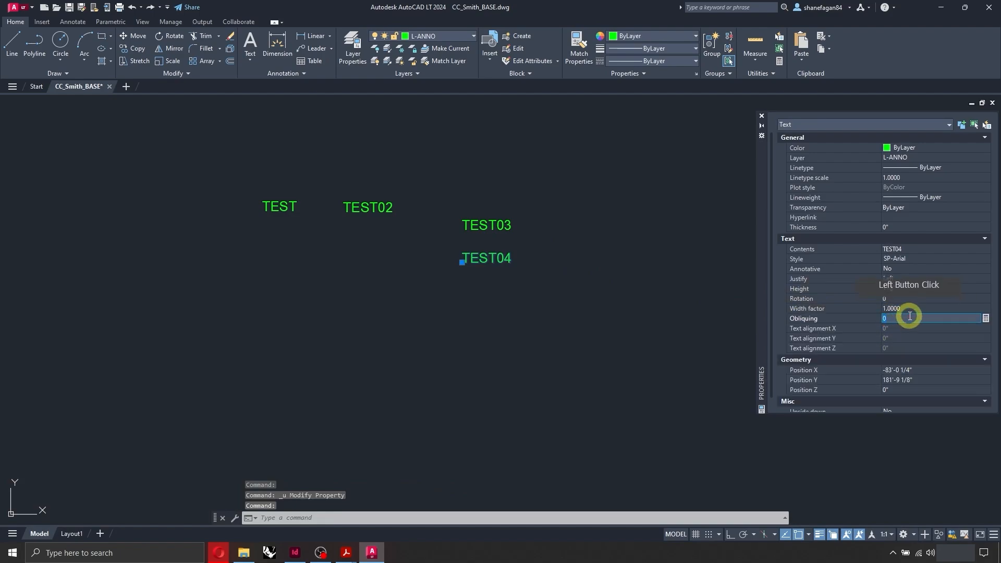
{"action": "type", "text": "15"}
{"action": "key", "text": "Return"}
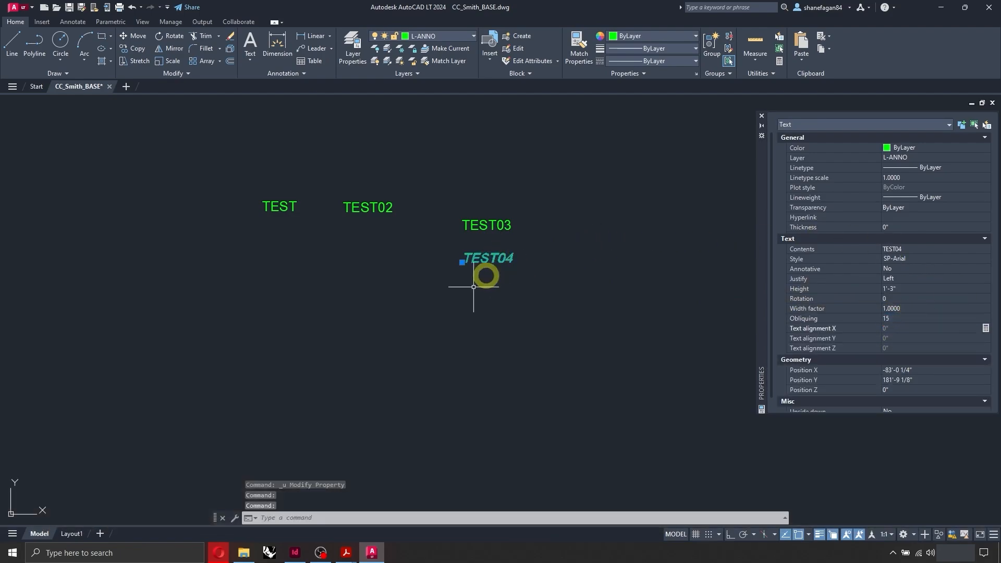
{"action": "left_click", "coordinate": [915, 320]}
{"action": "type", "text": "0"}
{"action": "key", "text": "Return"}
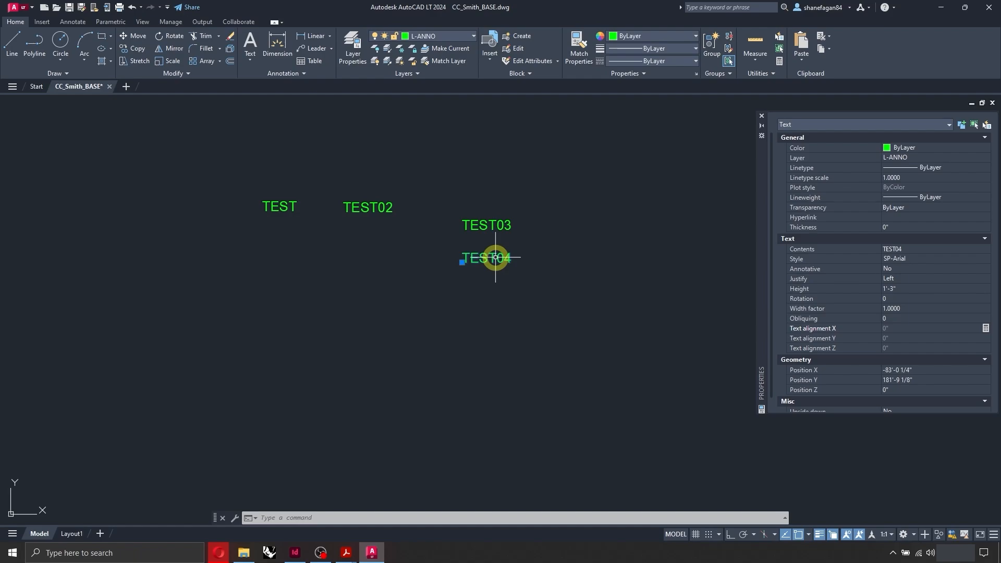
{"action": "key", "text": "Escape"}
- Select all four texts, move TEST03 by its grip to just below TEST02, and clear the selection
{"action": "left_click", "coordinate": [563, 284]}
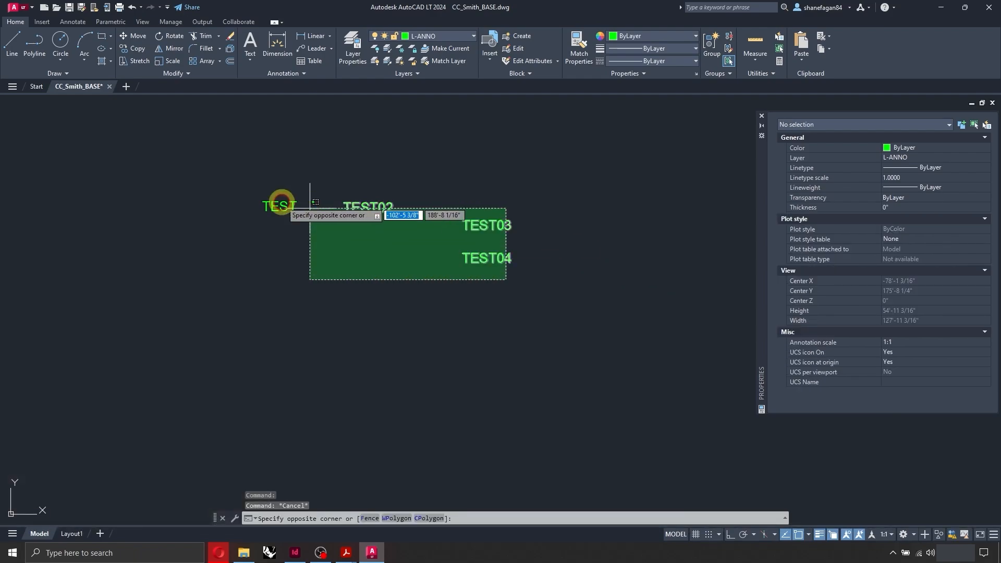
{"action": "left_click", "coordinate": [243, 218]}
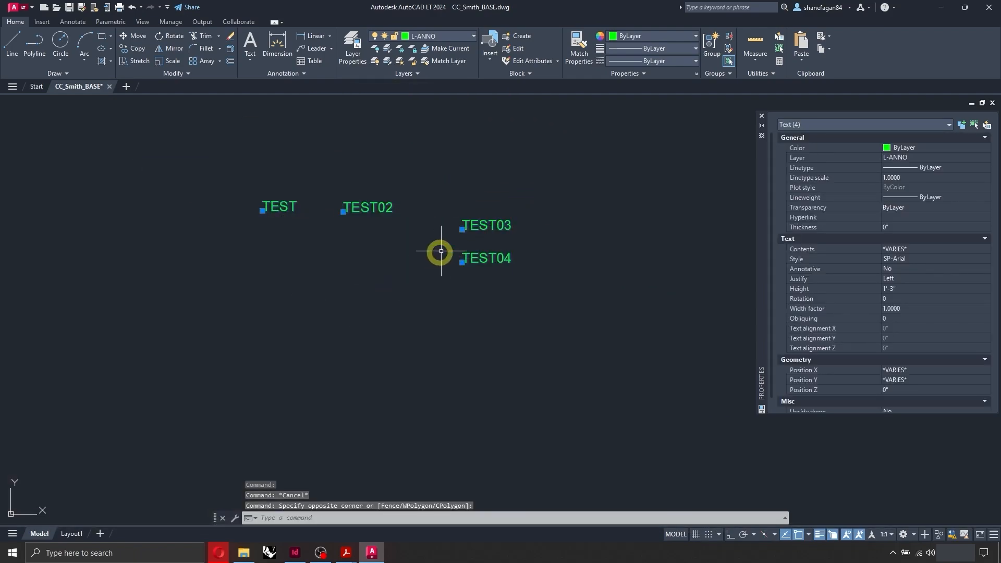
{"action": "left_click", "coordinate": [463, 230]}
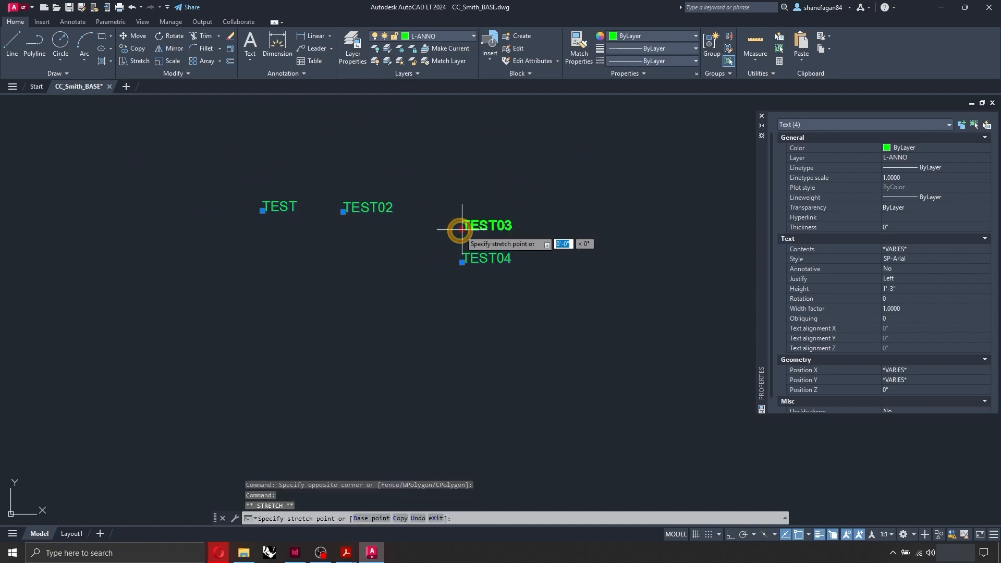
{"action": "left_click", "coordinate": [387, 249]}
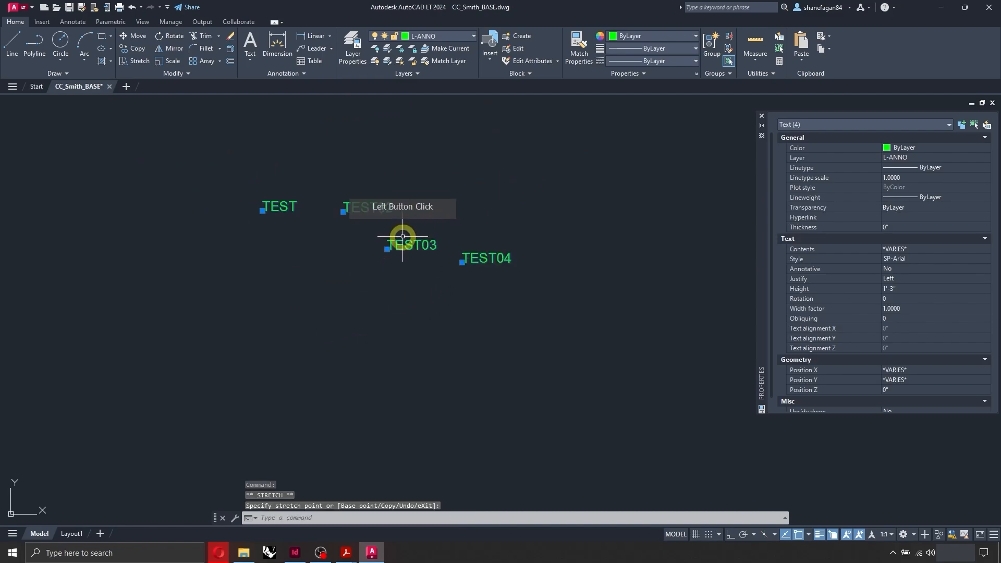
{"action": "key", "text": "Escape"}
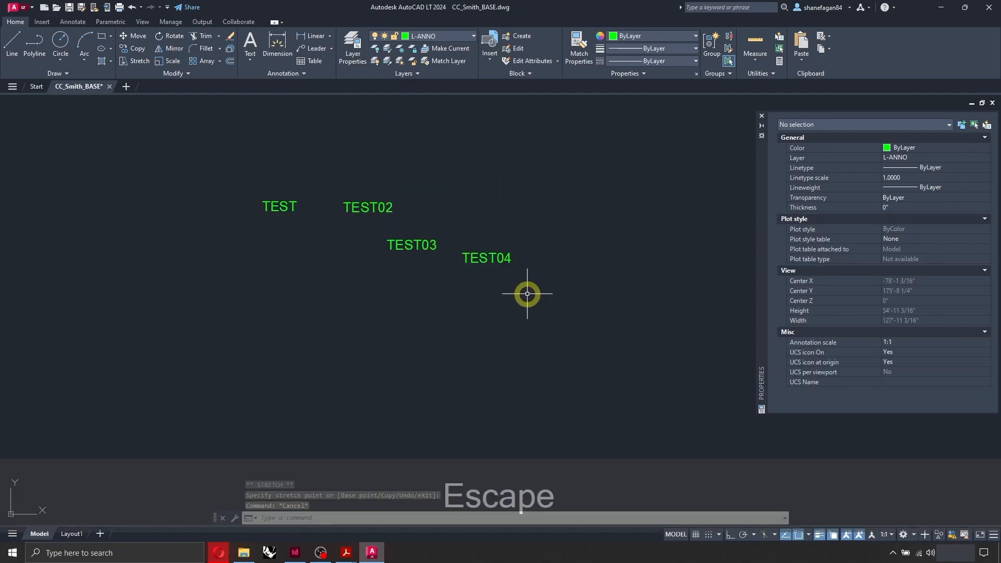
- Delete the TEST02, TEST03 and TEST04 texts, keeping only TEST
{"action": "left_click", "coordinate": [527, 293]}
{"action": "left_click", "coordinate": [260, 181]}
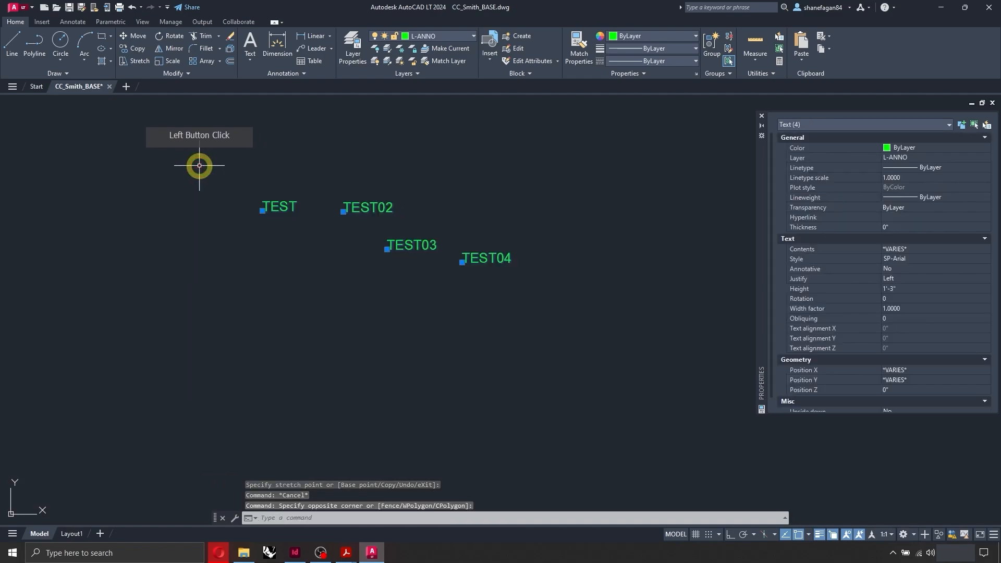
{"action": "key", "text": "Escape"}
{"action": "left_click", "coordinate": [532, 293]}
{"action": "left_click", "coordinate": [319, 179]}
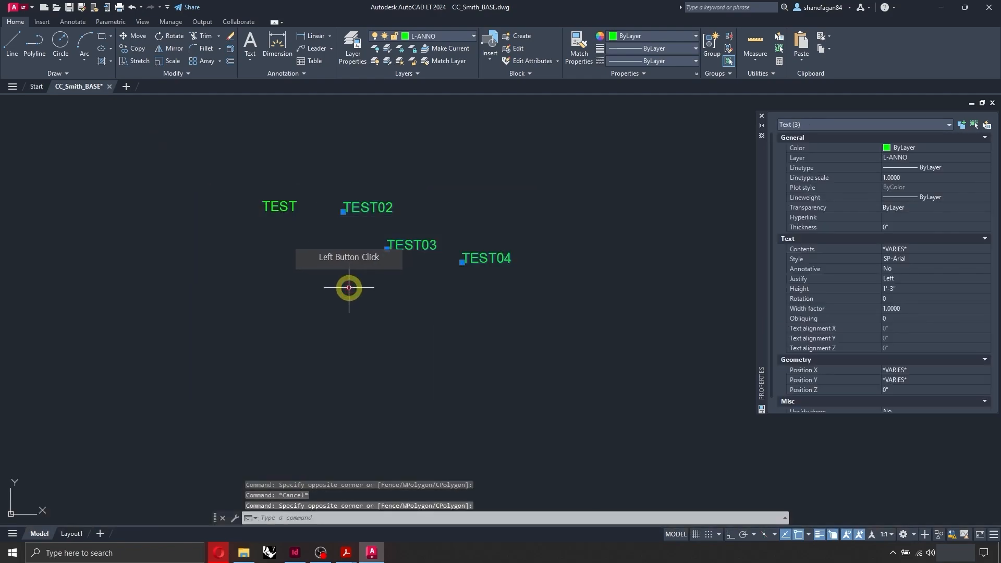
{"action": "key", "text": "Delete"}
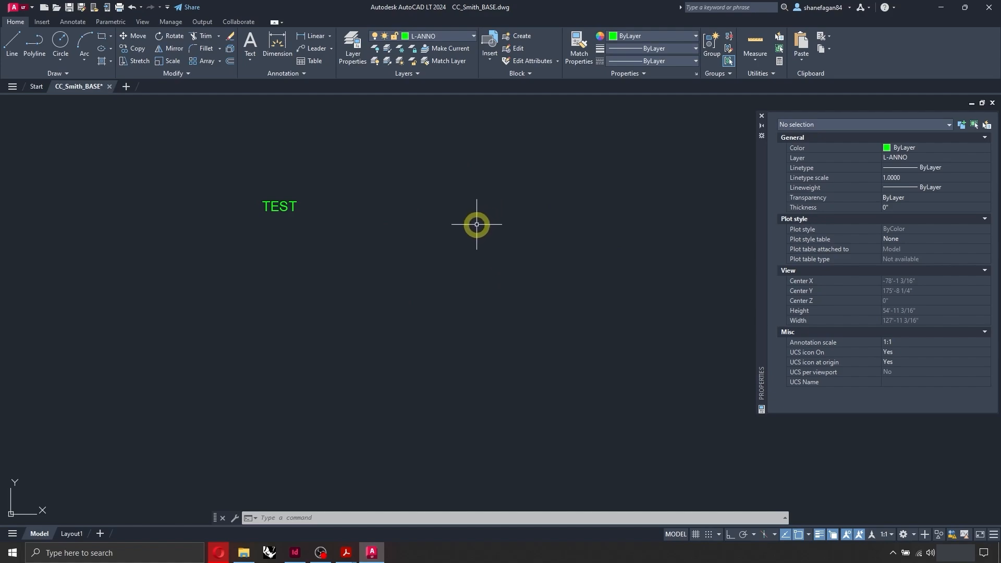
- Start a multiline text below and to the right of TEST and enlarge its text box to about 24'-6" wide
{"action": "type", "text": "t"}
{"action": "key", "text": "space"}
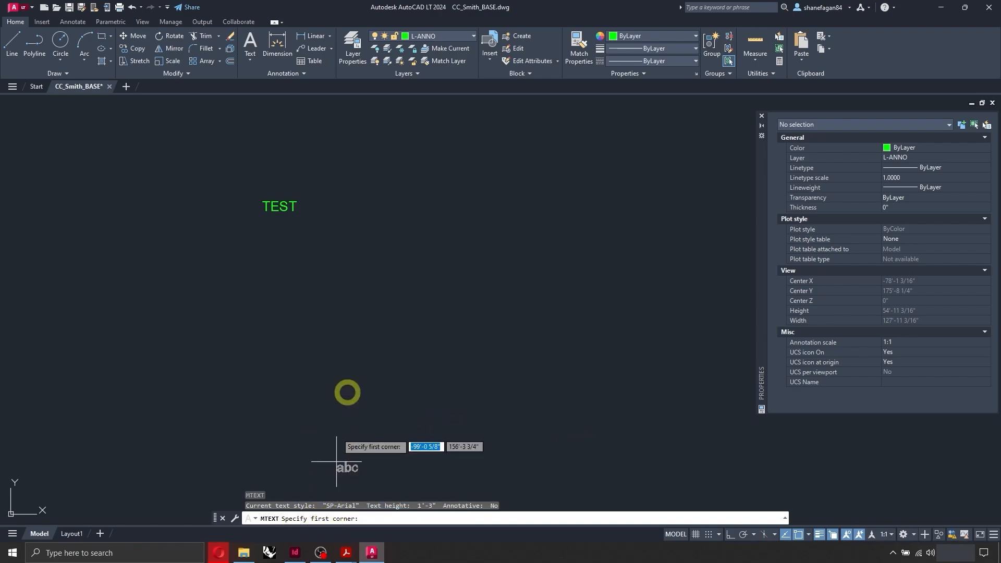
{"action": "left_click", "coordinate": [341, 283]}
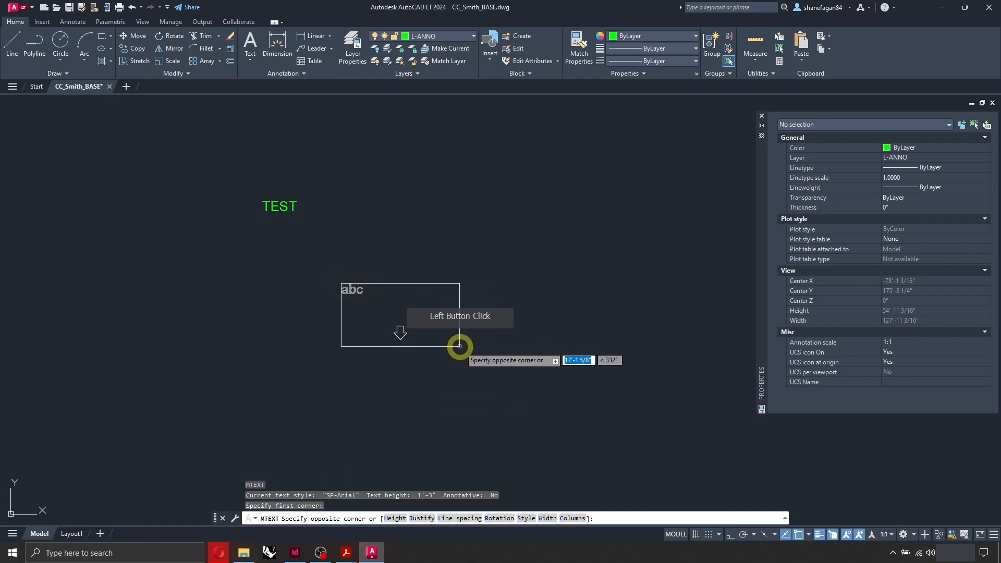
{"action": "left_click", "coordinate": [461, 344]}
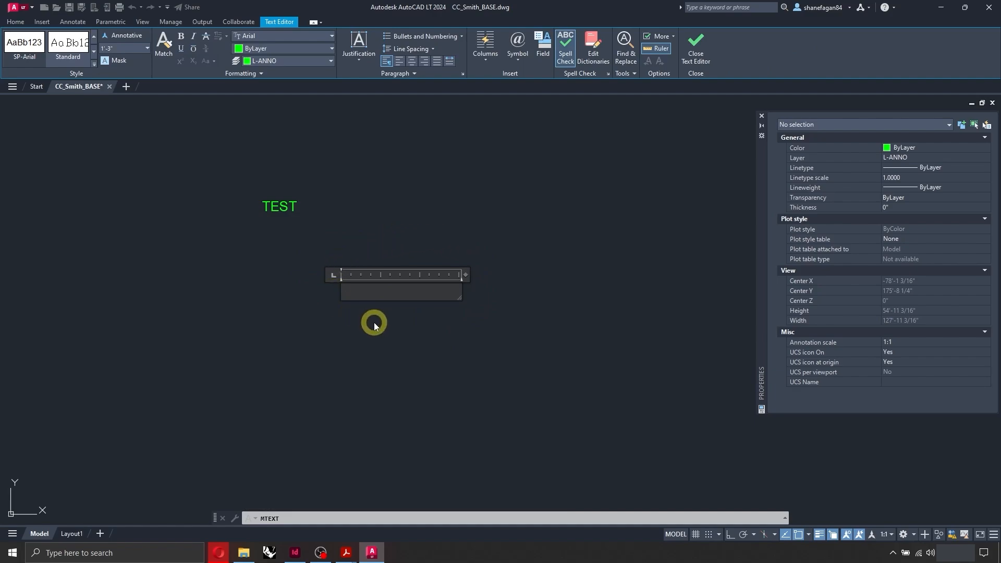
{"action": "left_click", "coordinate": [336, 280]}
{"action": "left_click_drag", "start_coordinate": [458, 299], "coordinate": [532, 349]}
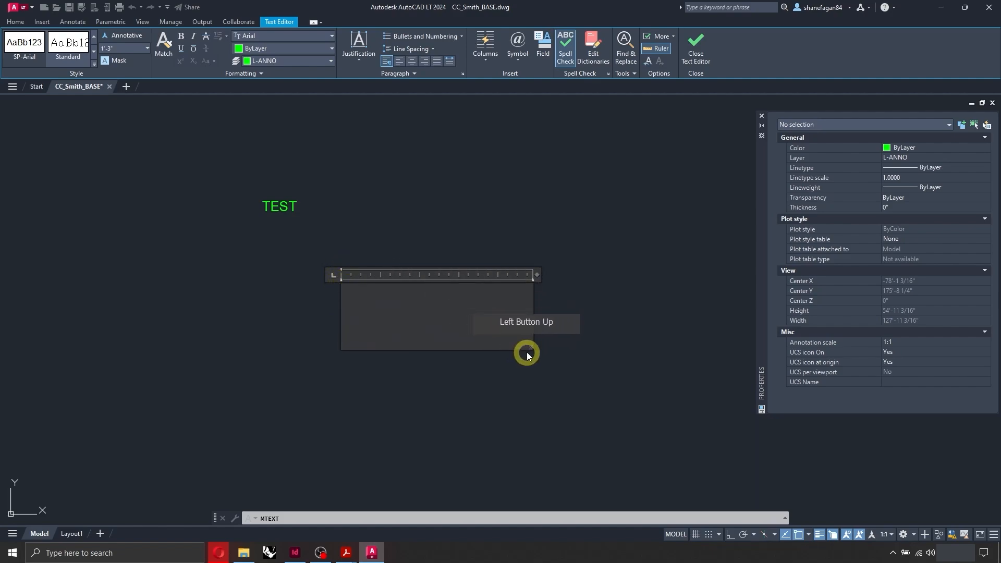
- Enter TEST02 and TEST03 on two lines of the multiline text and finish editing
{"action": "left_click", "coordinate": [403, 304]}
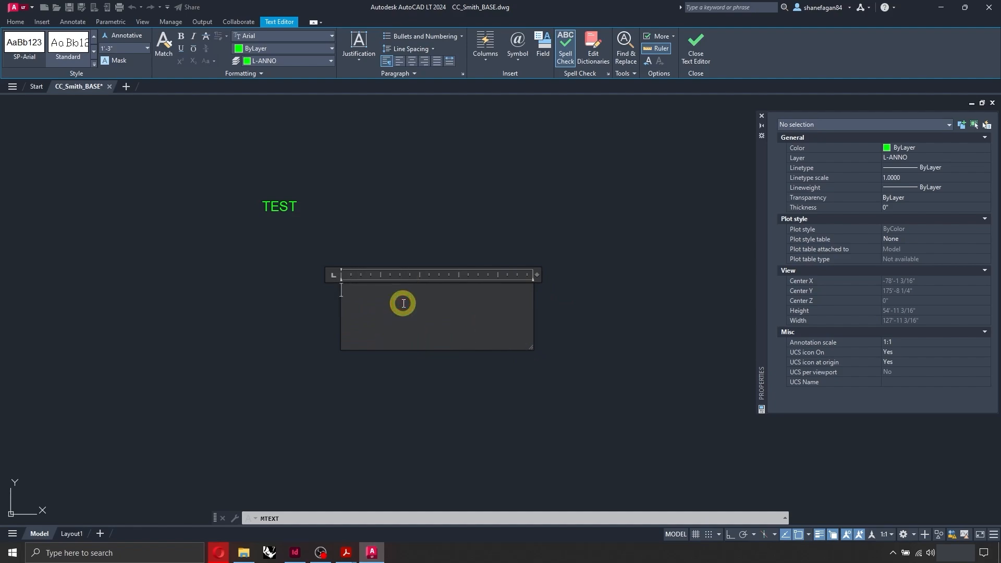
{"action": "type", "text": "TEST02"}
{"action": "key", "text": "Return"}
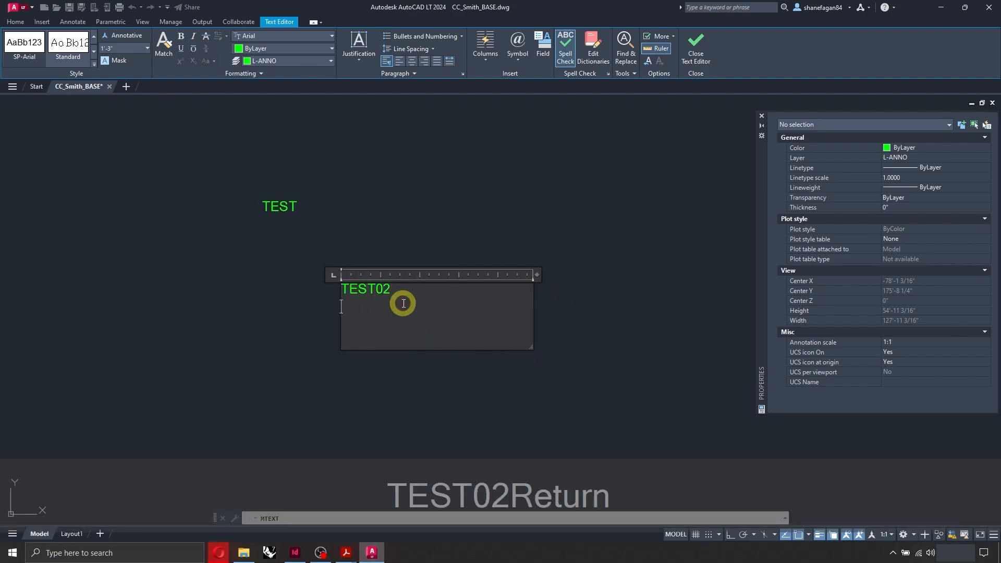
{"action": "type", "text": "TEST03"}
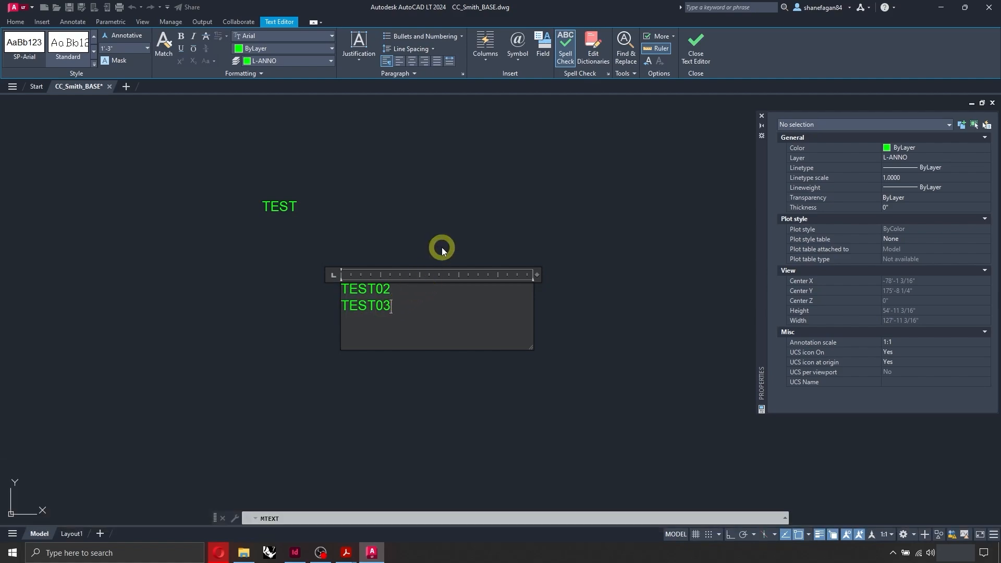
{"action": "left_click", "coordinate": [363, 352]}
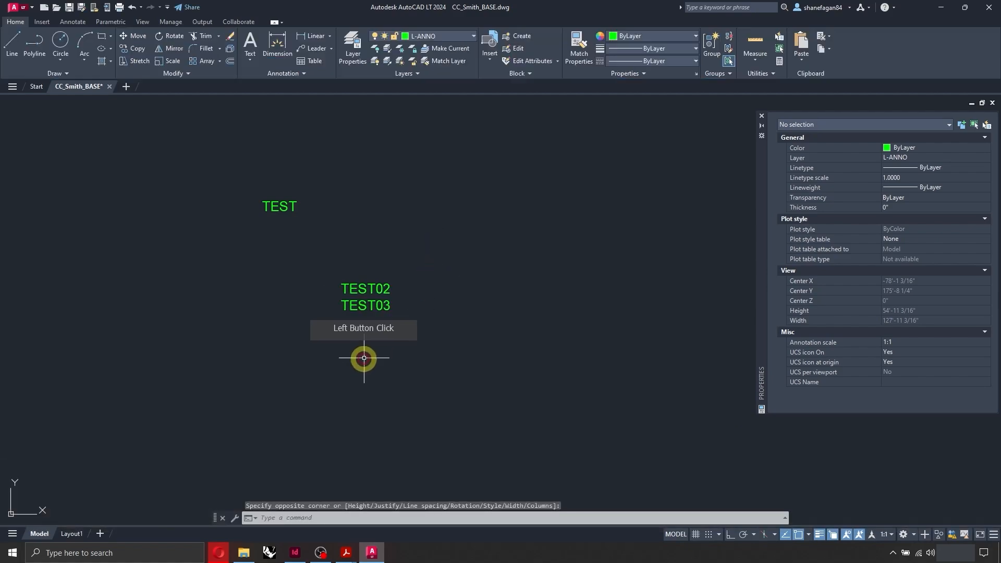
- Select the multiline text and narrow its box to about 20'-10" wide using the width grip
{"action": "left_click", "coordinate": [373, 305]}
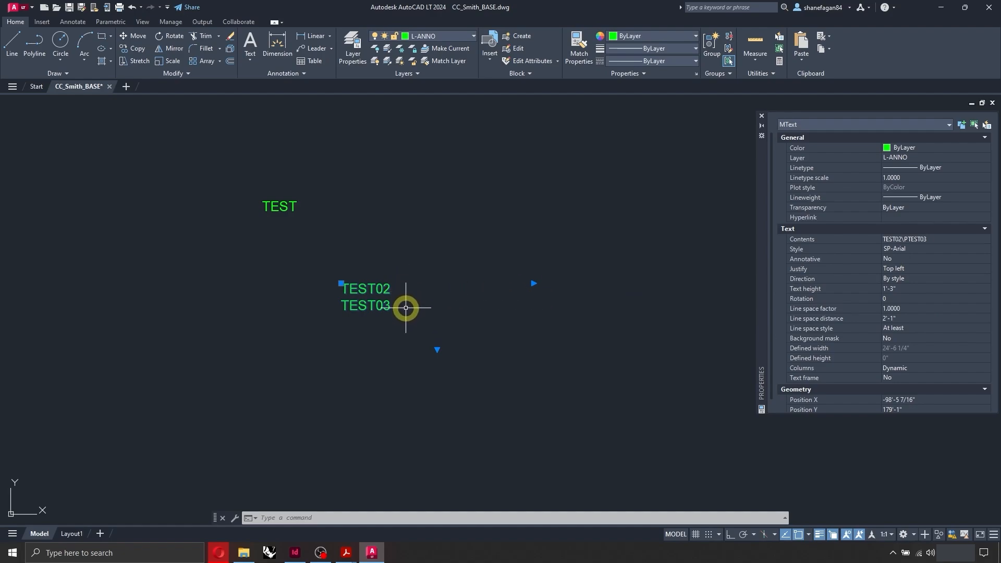
{"action": "left_click", "coordinate": [533, 283]}
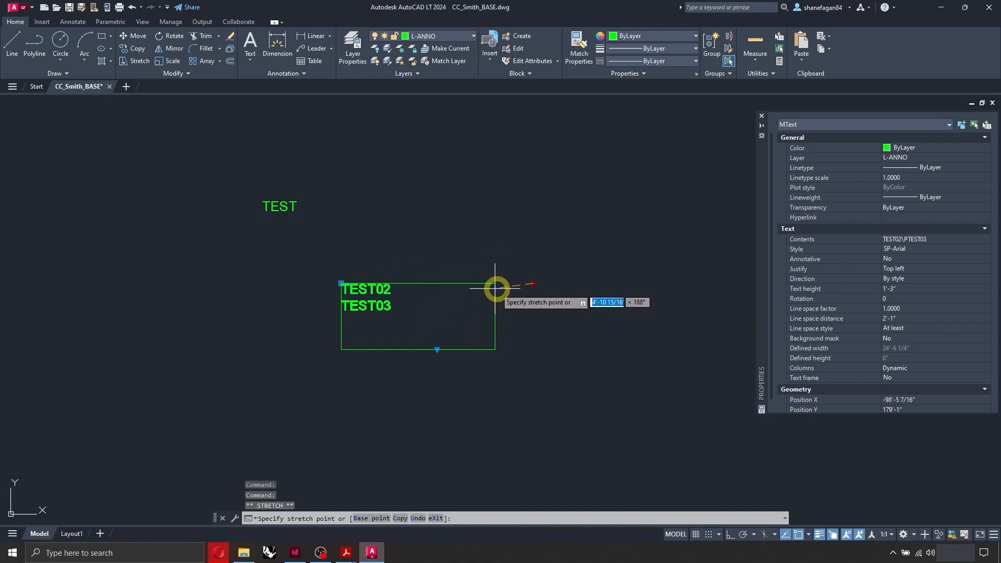
{"action": "left_click", "coordinate": [505, 285]}
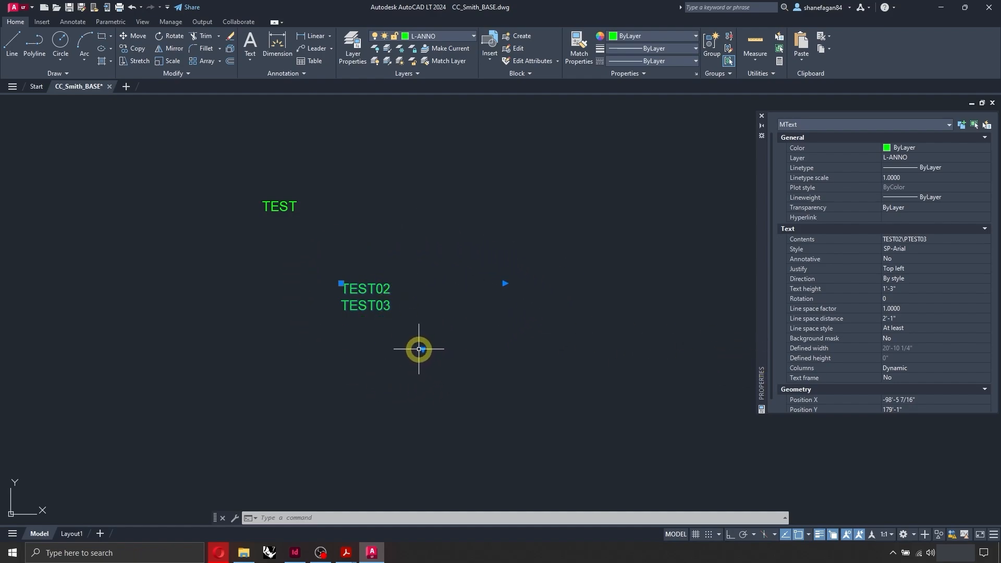
- Change the multiline text's column type to No Columns in its column settings
{"action": "left_click", "coordinate": [891, 369]}
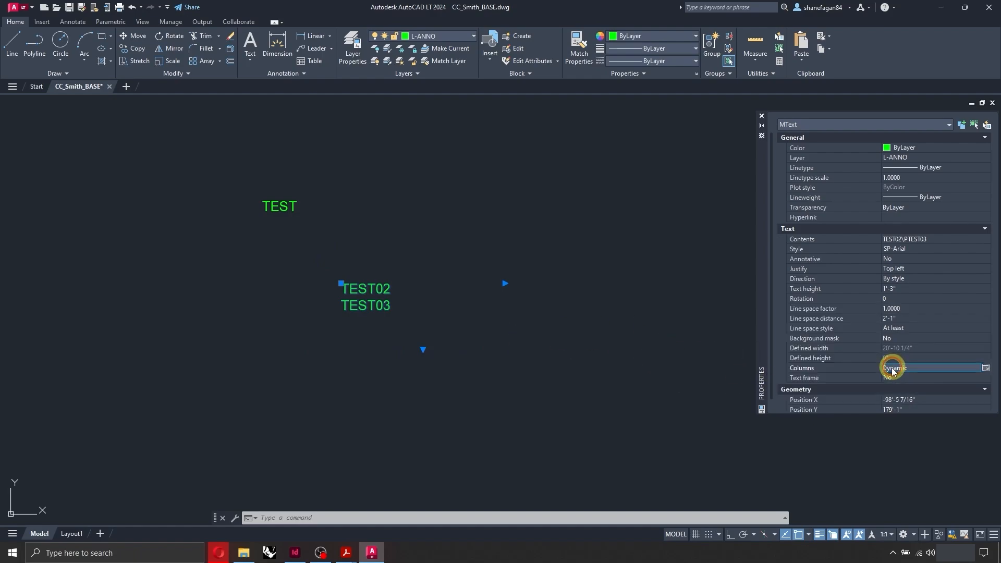
{"action": "left_click", "coordinate": [985, 369]}
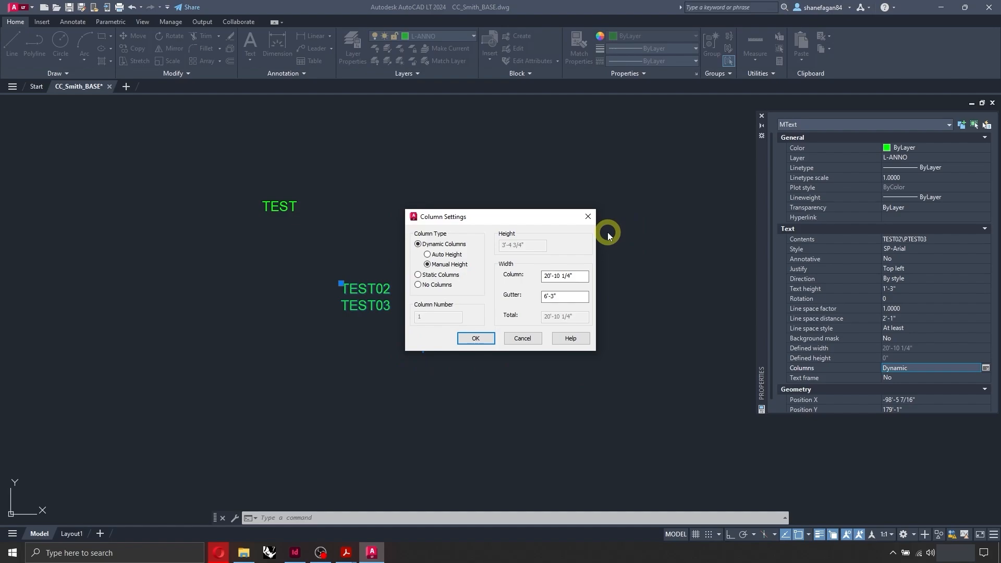
{"action": "left_click", "coordinate": [439, 286]}
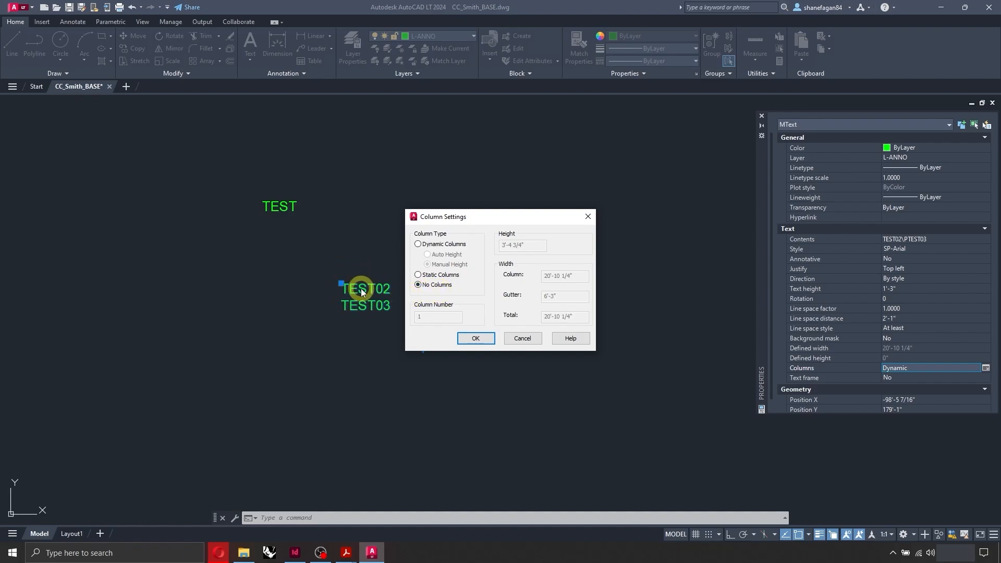
{"action": "left_click", "coordinate": [471, 338]}
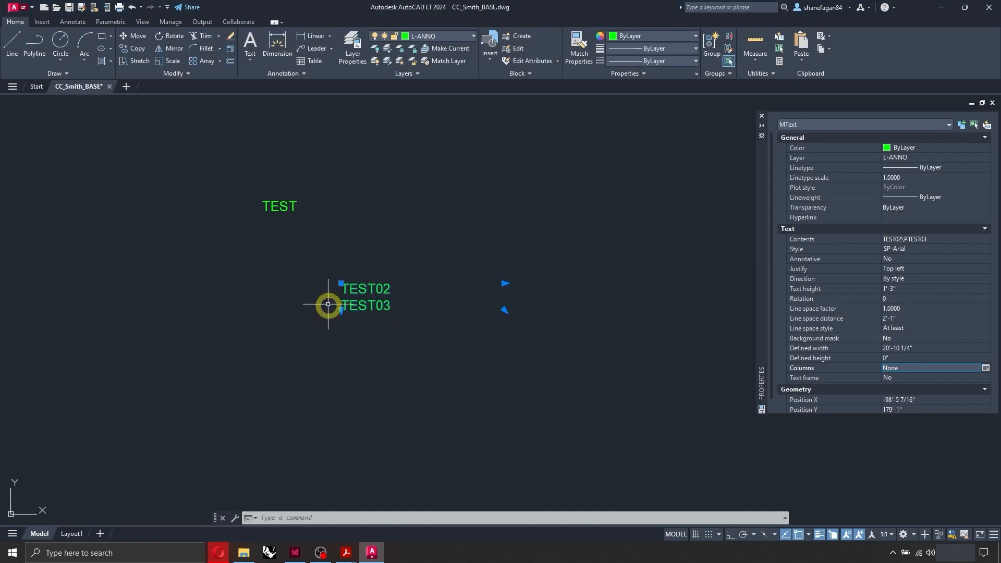
- Resize the multiline text's box with its width, height and corner grips, ending about 12'-2" wide and 6'-2" high
{"action": "left_click", "coordinate": [504, 284]}
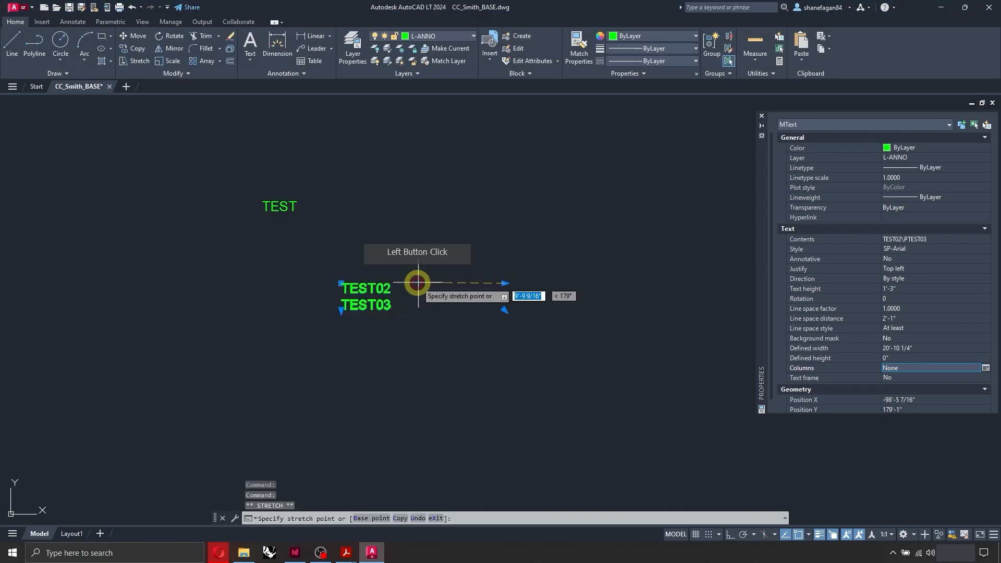
{"action": "left_click", "coordinate": [427, 282]}
{"action": "left_click", "coordinate": [340, 311]}
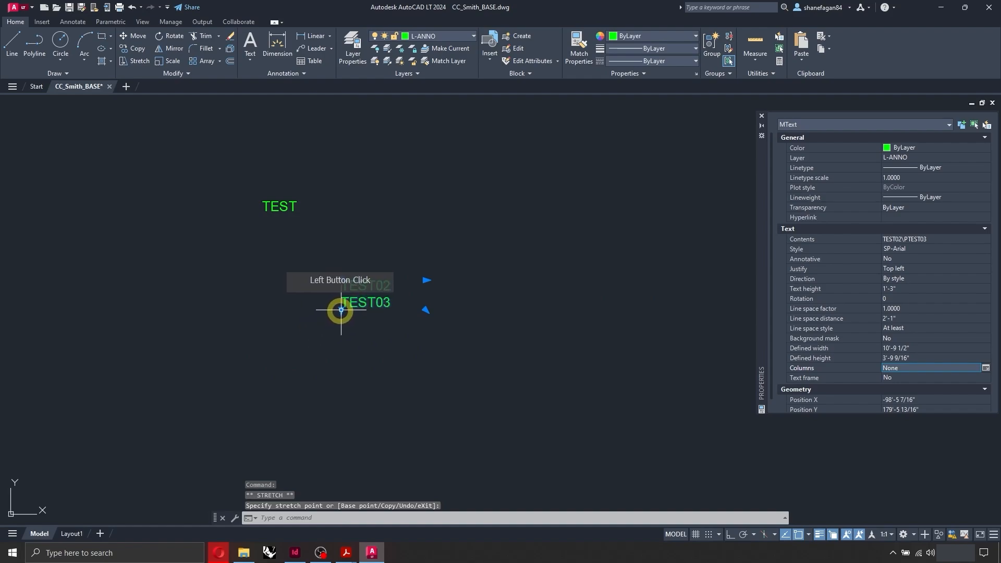
{"action": "left_click", "coordinate": [333, 348]}
{"action": "left_click", "coordinate": [424, 347]}
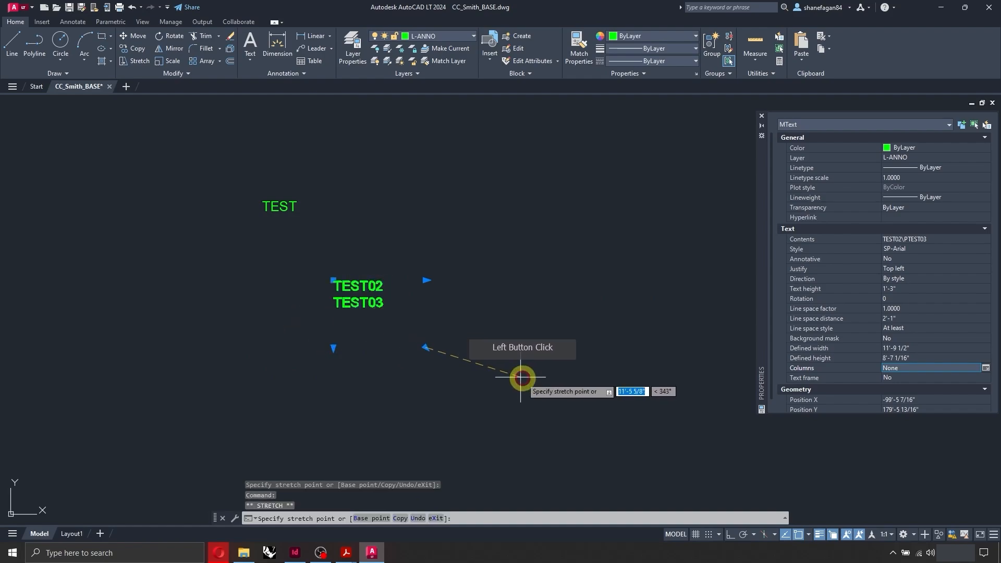
{"action": "left_click", "coordinate": [498, 366]}
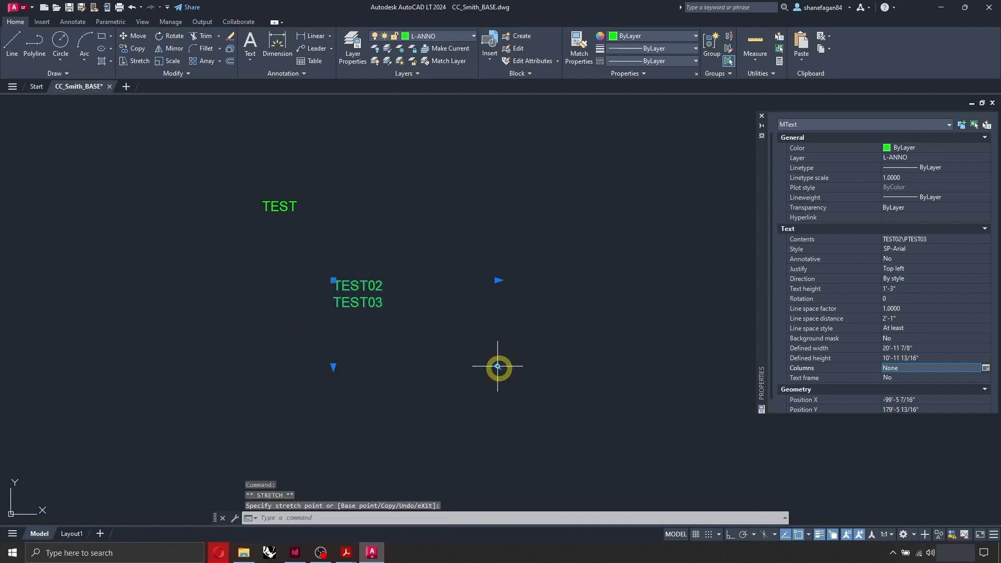
{"action": "left_click", "coordinate": [498, 366]}
{"action": "left_click", "coordinate": [426, 330]}
- Open the multiline text for editing and enlarge its box in both width and height within the text editor
{"action": "double_click", "coordinate": [364, 313]}
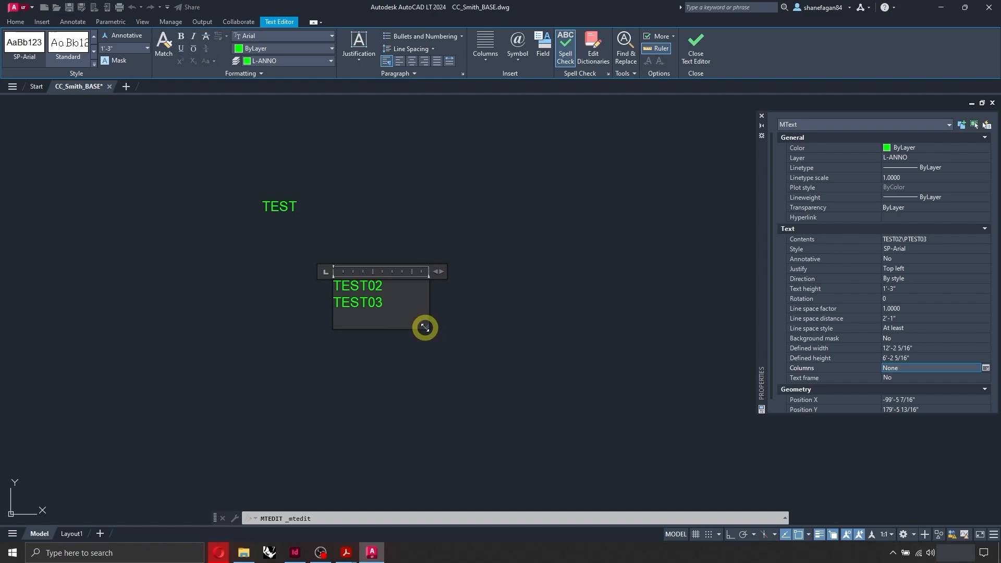
{"action": "left_click_drag", "start_coordinate": [439, 271], "coordinate": [473, 271]}
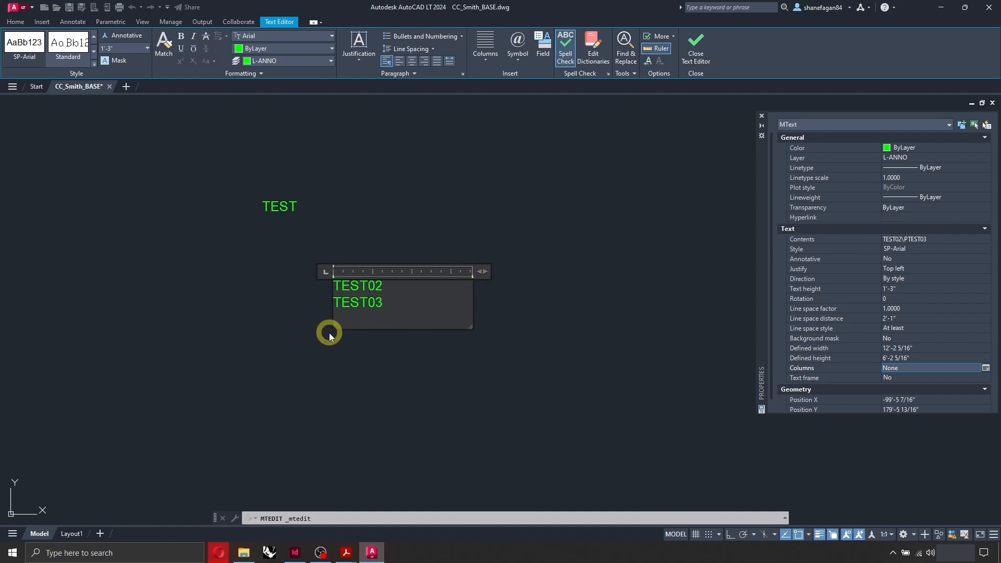
{"action": "left_click_drag", "start_coordinate": [471, 327], "coordinate": [472, 343]}
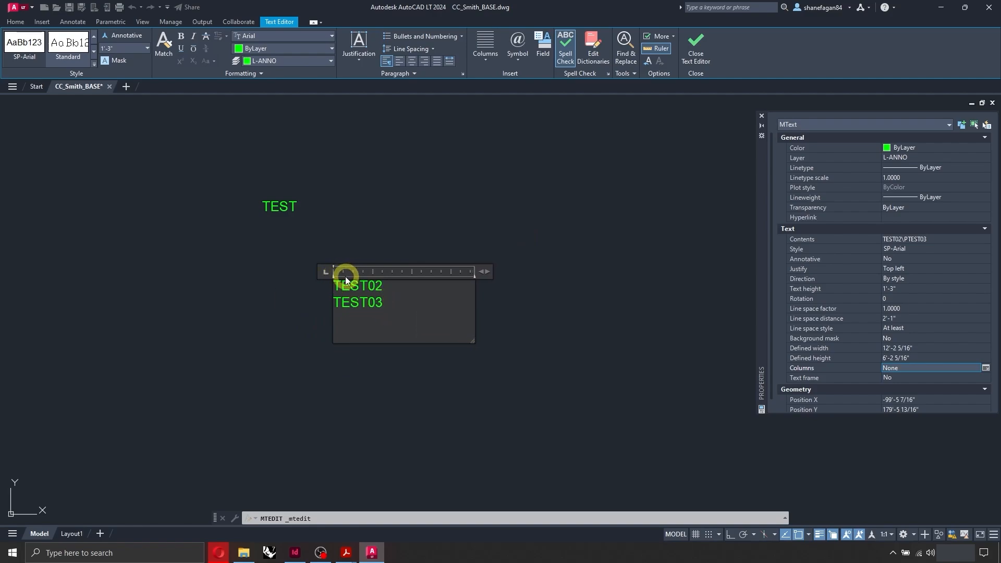
- Add a ruler tab stop for the TEST03 line, indent TEST03 to it, try moving the stop, and undo the indent
{"action": "left_click", "coordinate": [335, 299]}
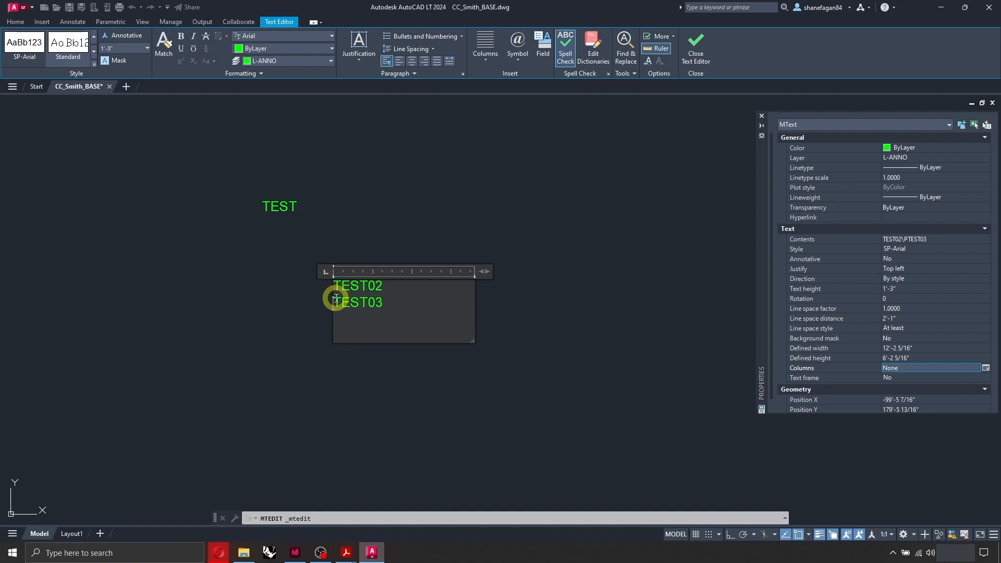
{"action": "left_click", "coordinate": [351, 273]}
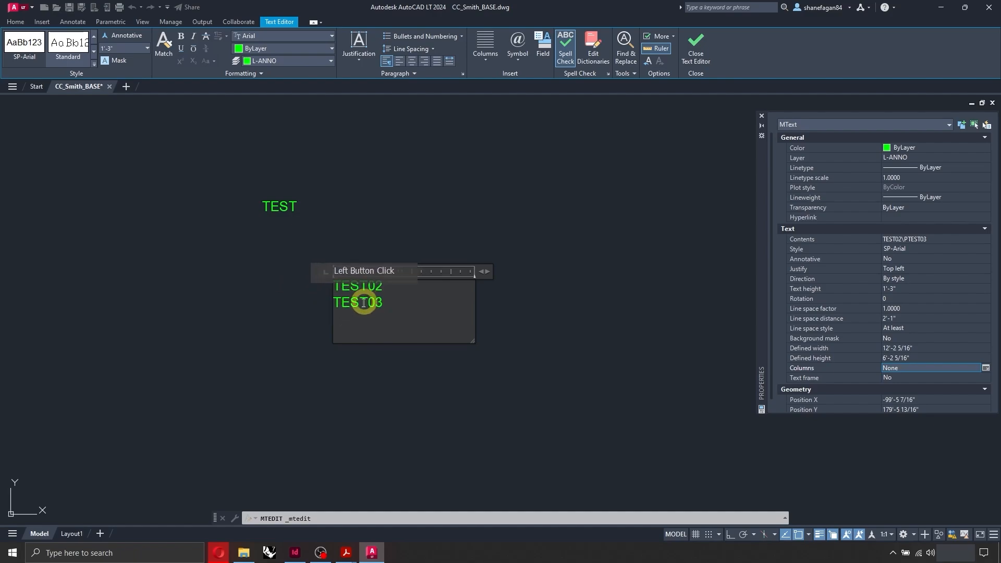
{"action": "key", "text": "Tab"}
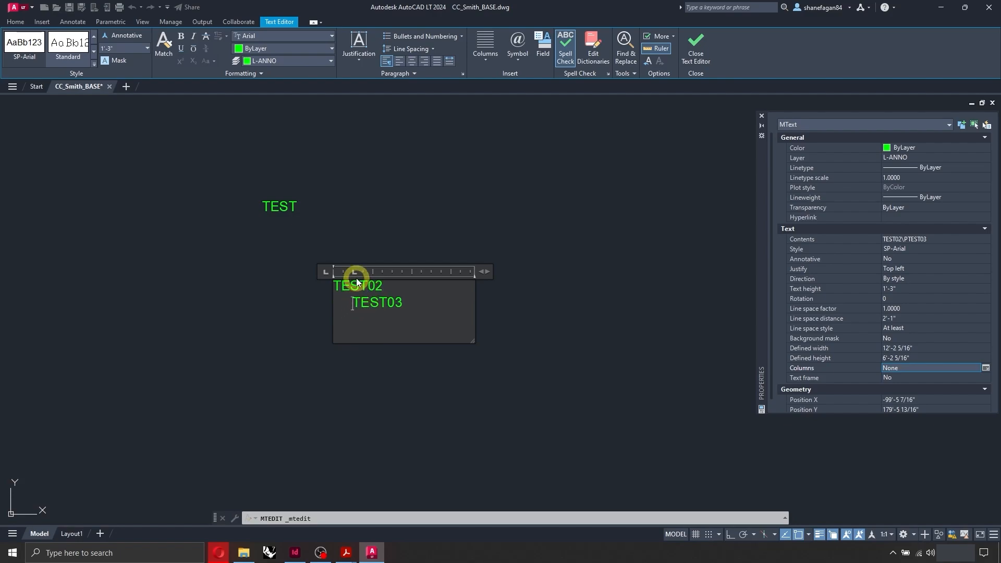
{"action": "mouse_move", "coordinate": [353, 273]}
{"action": "left_mouse_down"}
{"action": "mouse_move", "coordinate": [391, 269]}
{"action": "mouse_move", "coordinate": [335, 270]}
{"action": "mouse_move", "coordinate": [333, 278]}
{"action": "left_mouse_up"}
{"action": "key", "text": "ctrl+z"}
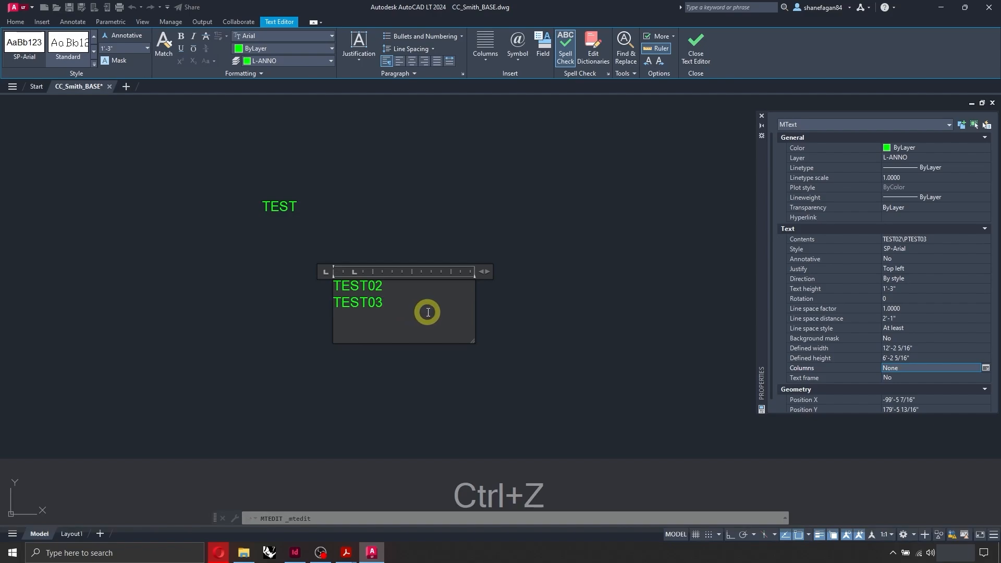
- Try shifting the TEST03 line's hanging indent marker along the ruler, undo it, and try the marker at the ruler's start
{"action": "left_click", "coordinate": [352, 273]}
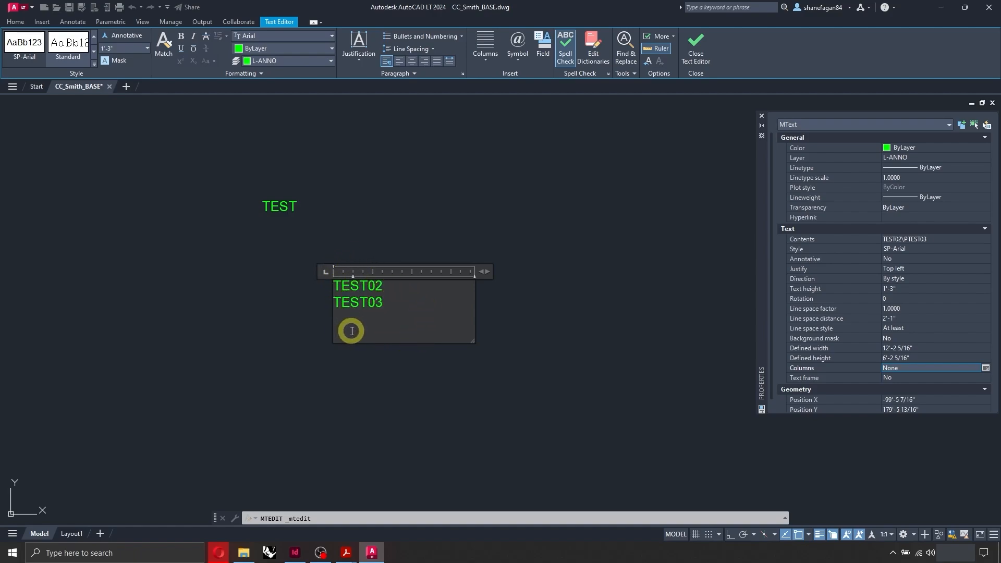
{"action": "key", "text": "ctrl+z"}
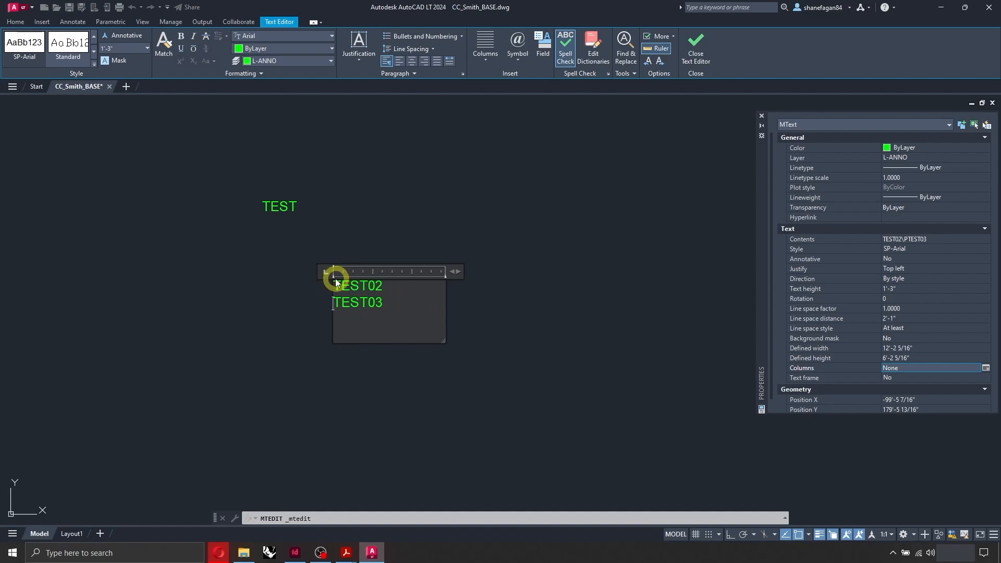
{"action": "left_click_drag", "start_coordinate": [332, 273], "coordinate": [332, 275]}
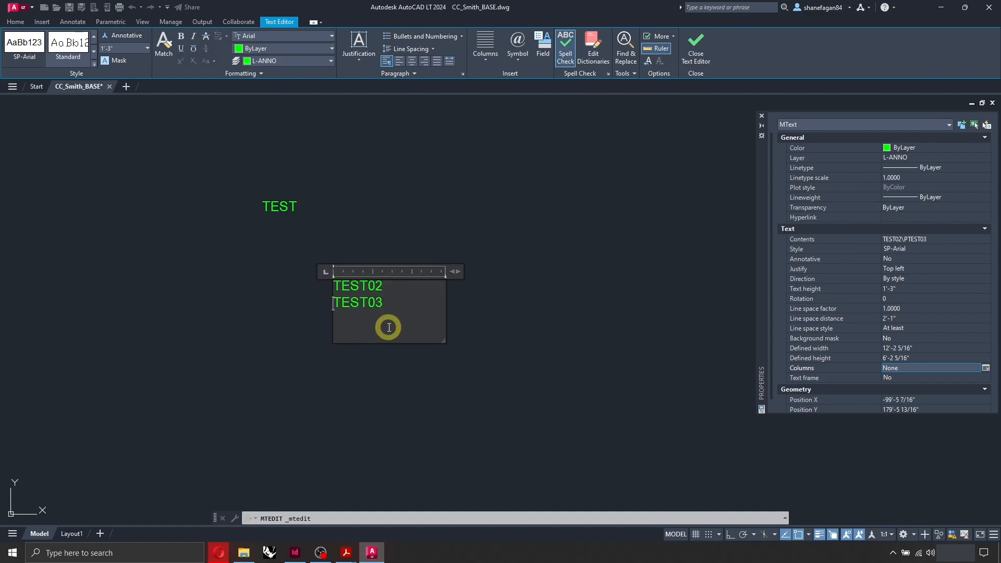